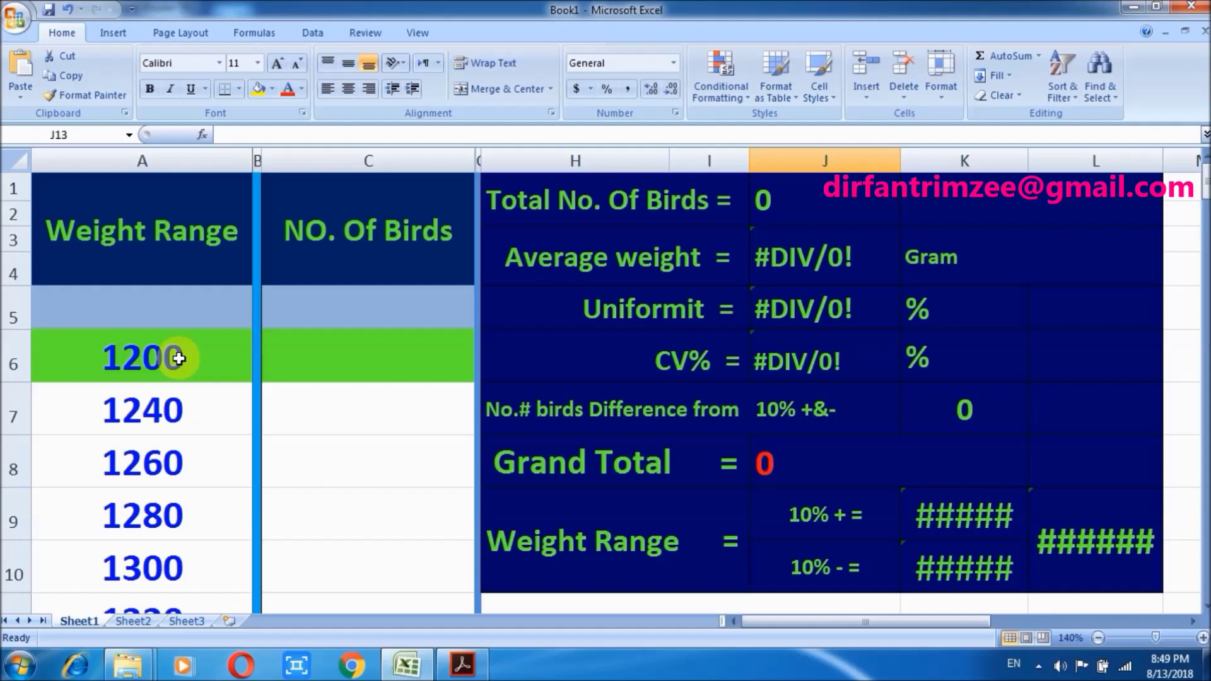
- Select cell A6 holding 1200, then switch to the 0022.pdf recording chart in Acrobat
left_click(178, 358)
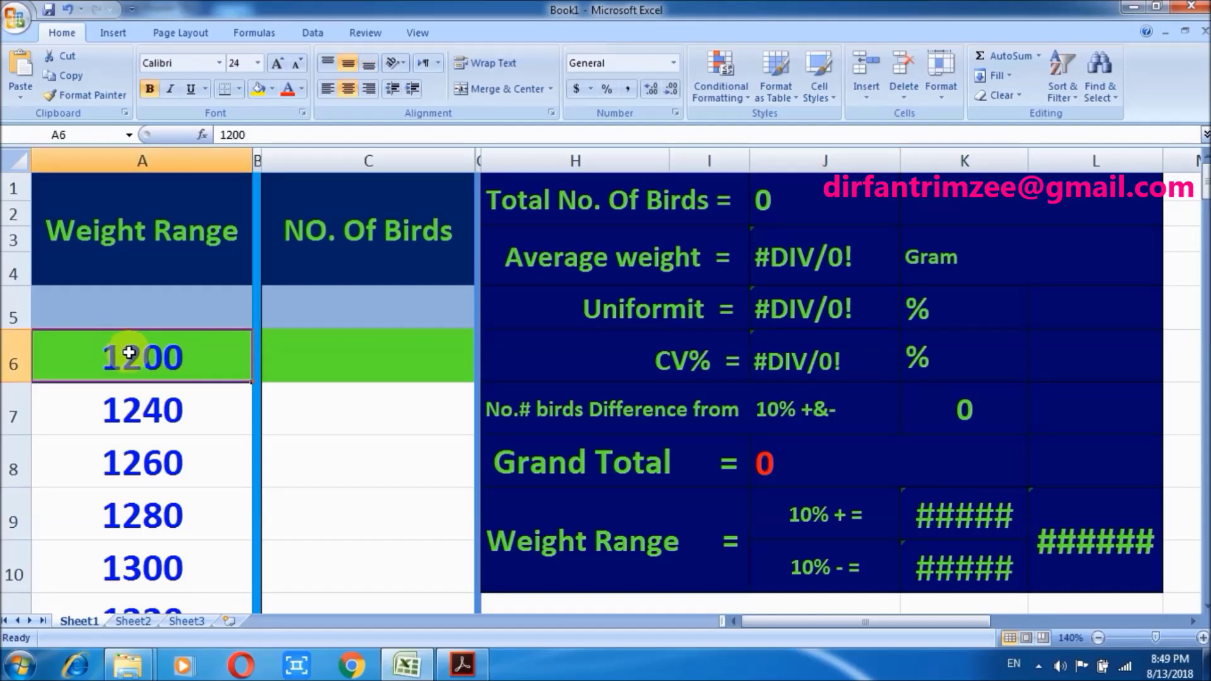
left_click(466, 668)
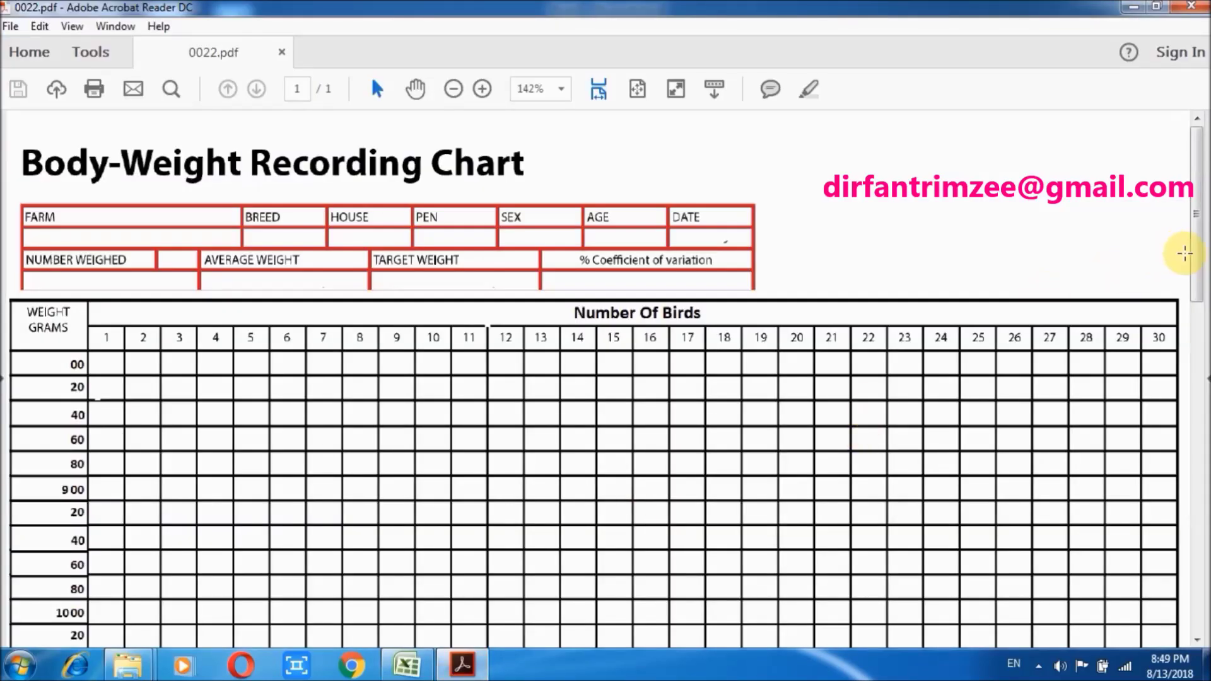
- Highlight the chart's 1100 g row and change the starting weight in A6 from 1200 to 1100
left_click_drag(1196, 265, 1206, 376)
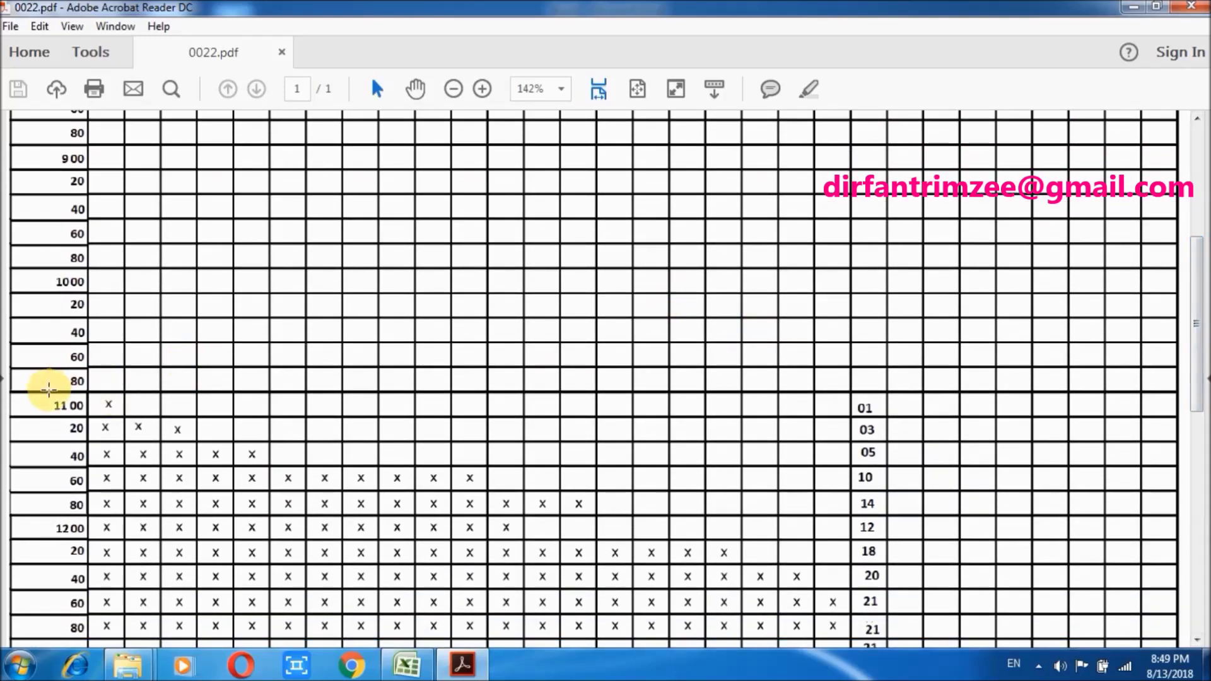
left_click_drag(53, 413, 179, 417)
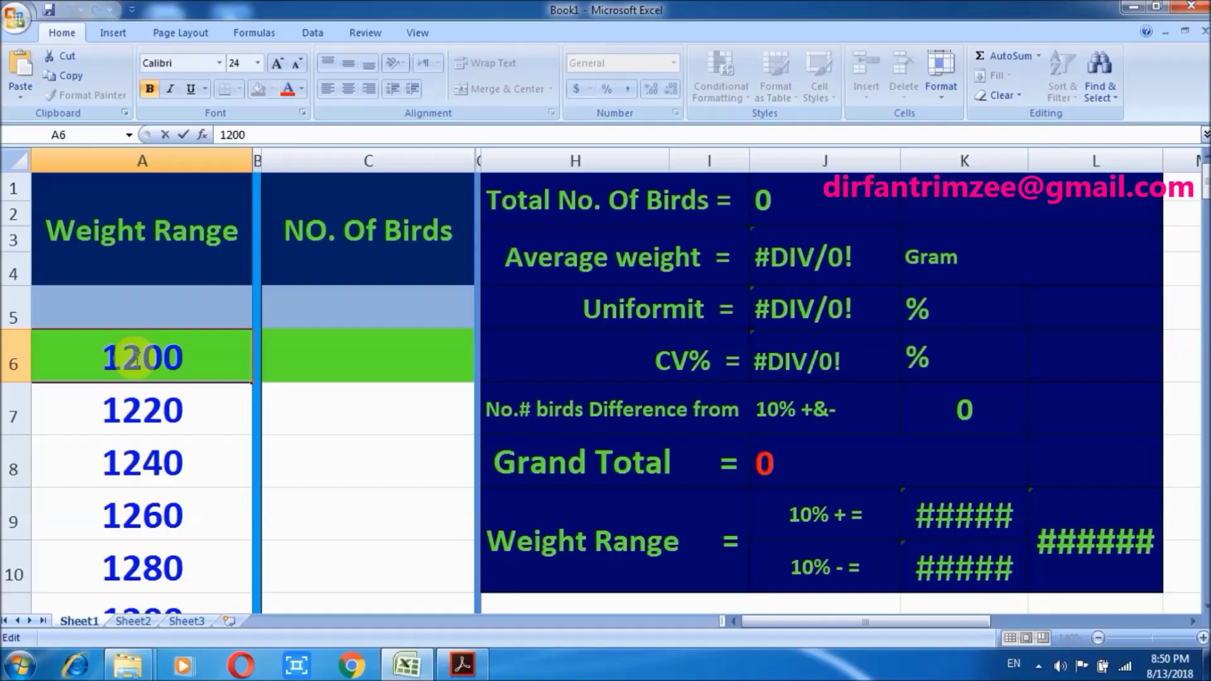
double_click(131, 357)
type("1")
key("Return")
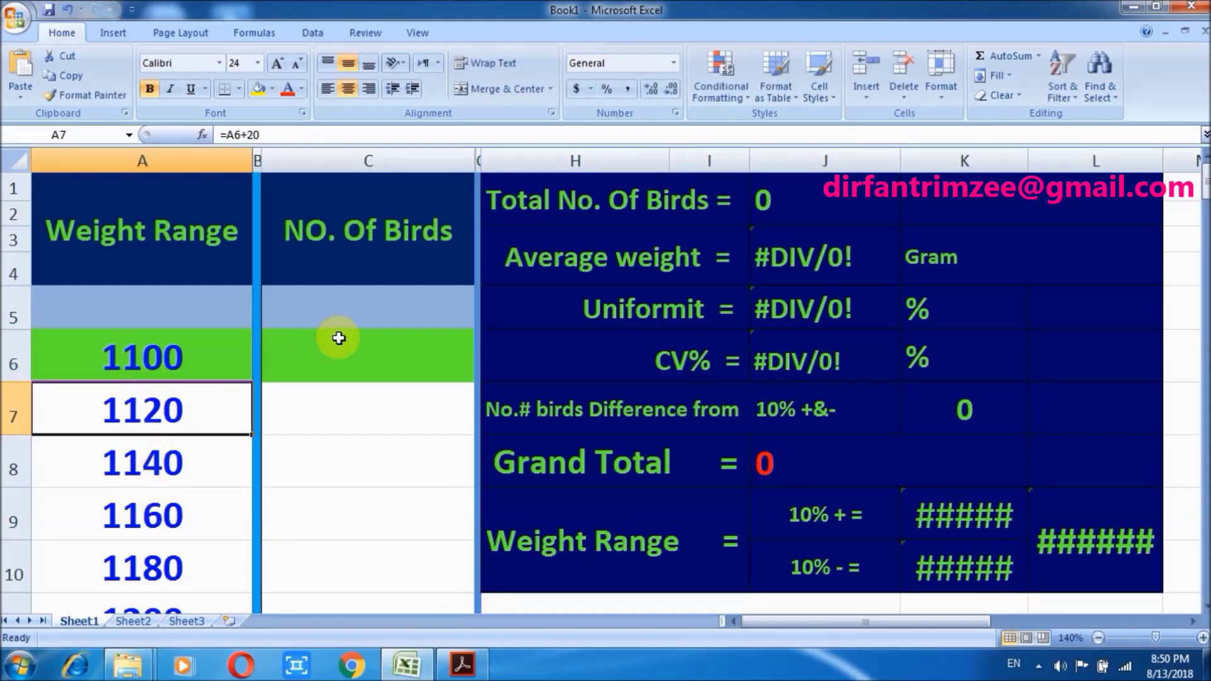
left_click(363, 357)
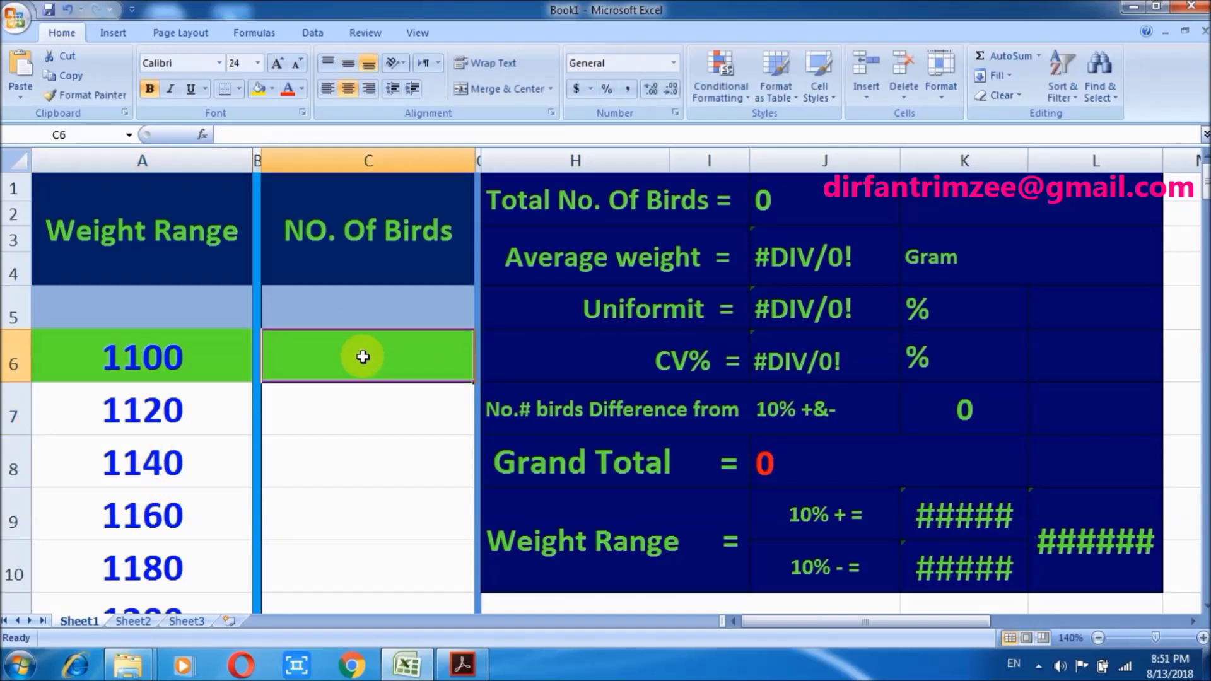
- Enter 1 bird for the 1100 g range and highlight the next counts in the chart's tally column
left_click(462, 664)
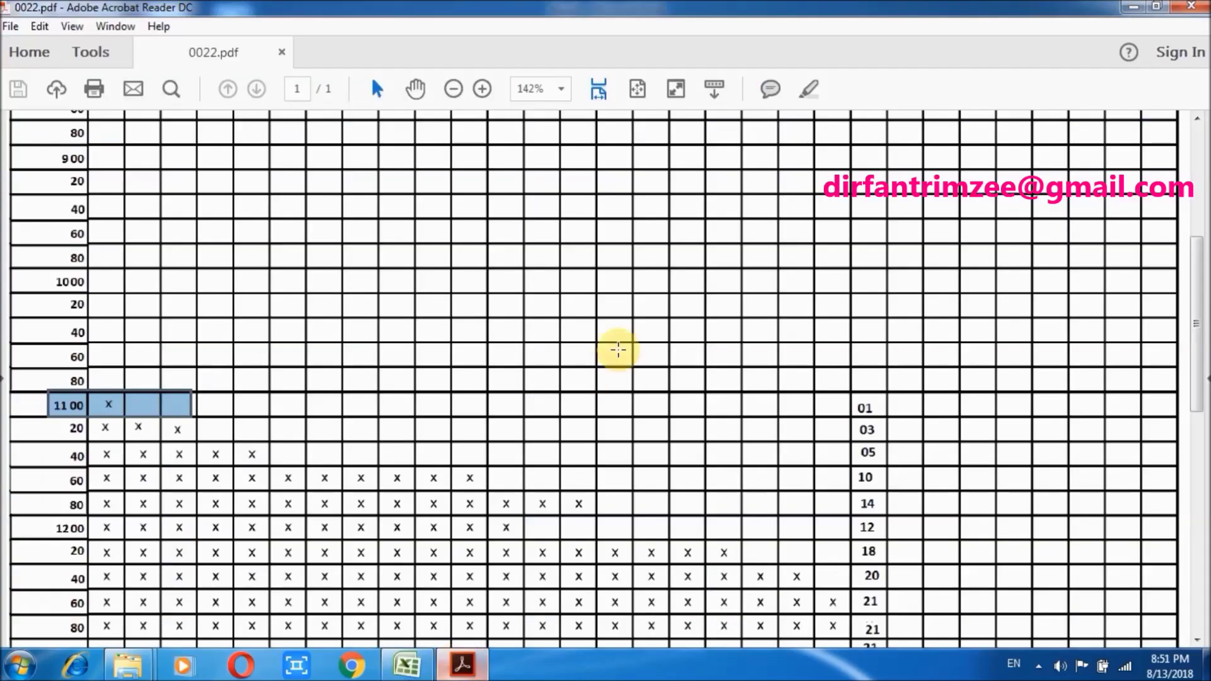
scroll(1198, 313, "down", 1)
scroll(1198, 314, "down", 3)
key("alt+Tab")
type("1")
key("Return")
left_click_drag(959, 252, 966, 337)
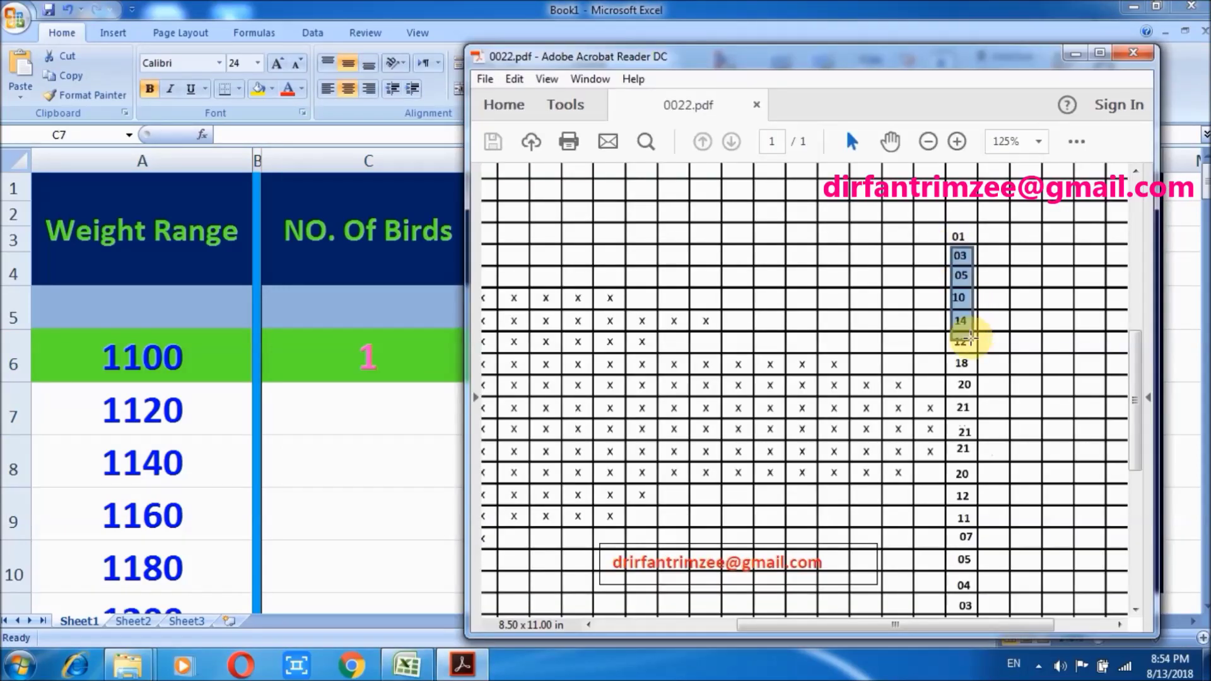
left_click(408, 406)
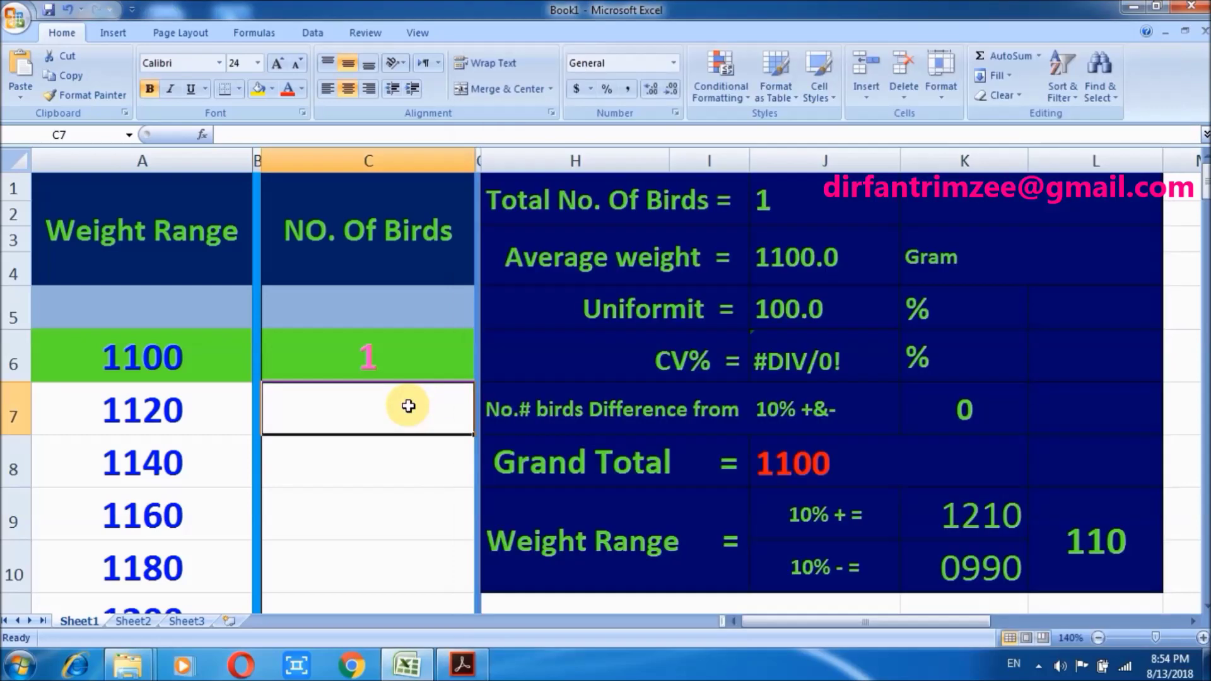
- Enter bird counts 03, 05, 10, 12, 18, 20 and 21 down the NO. Of Birds column from C7
type("03")
key("Return")
type("0")
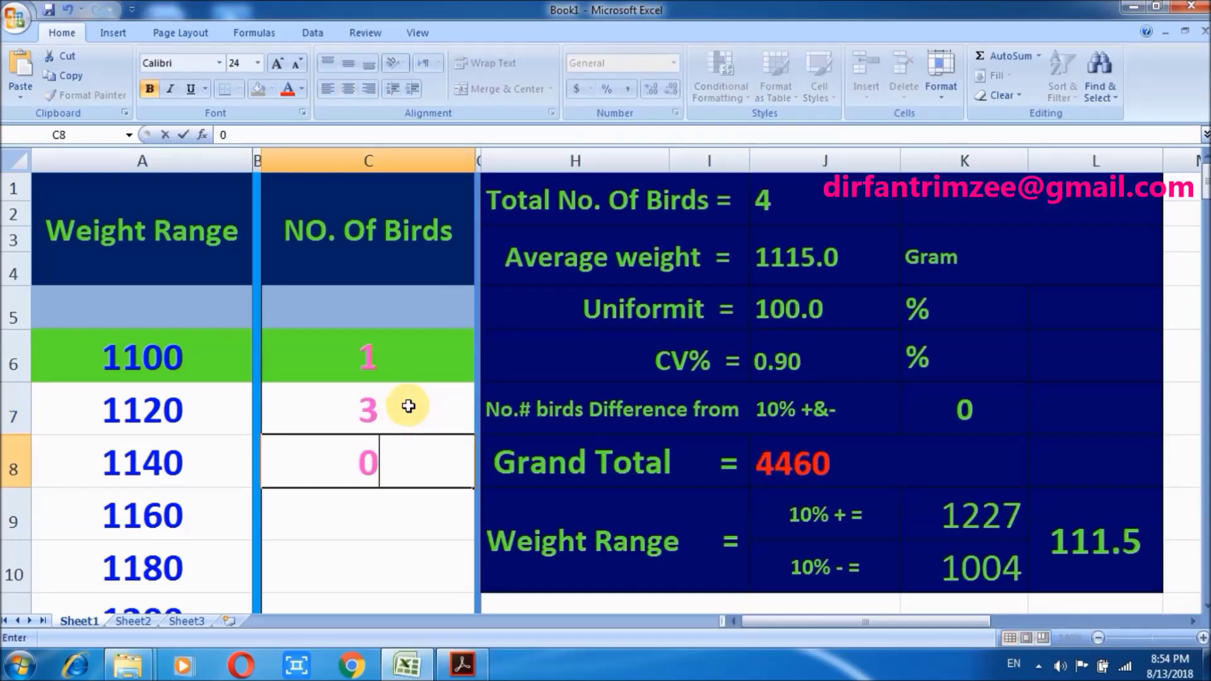
type("5")
key("Return")
type("1")
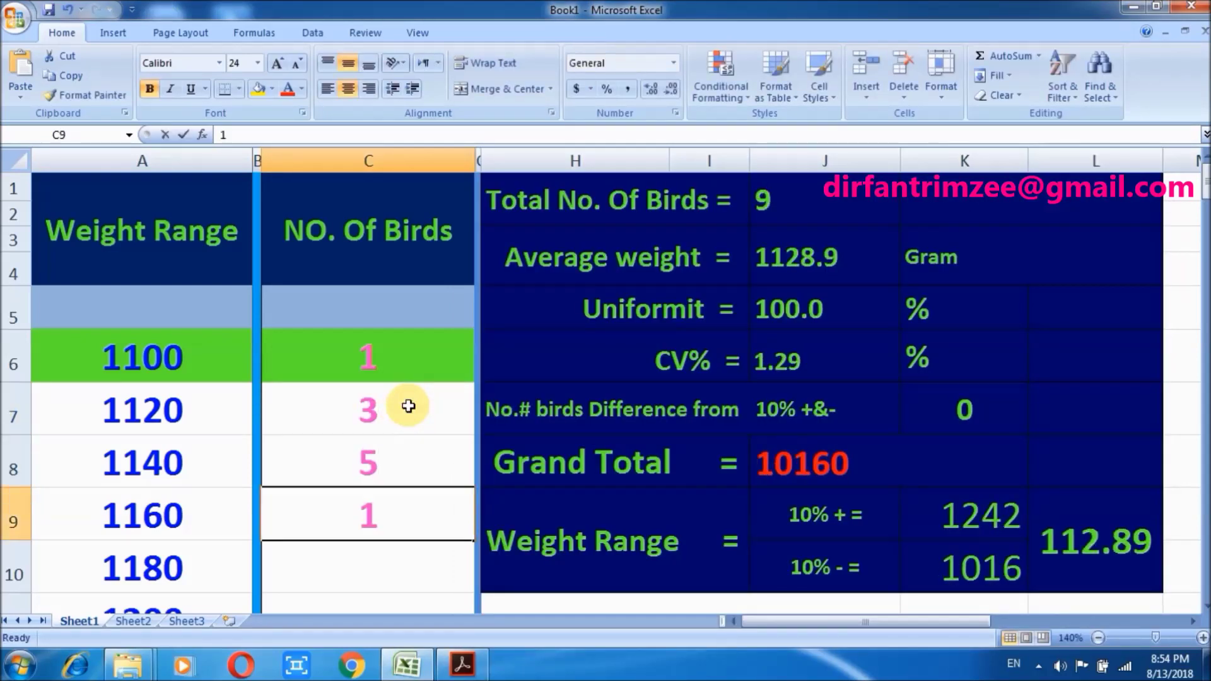
type("0")
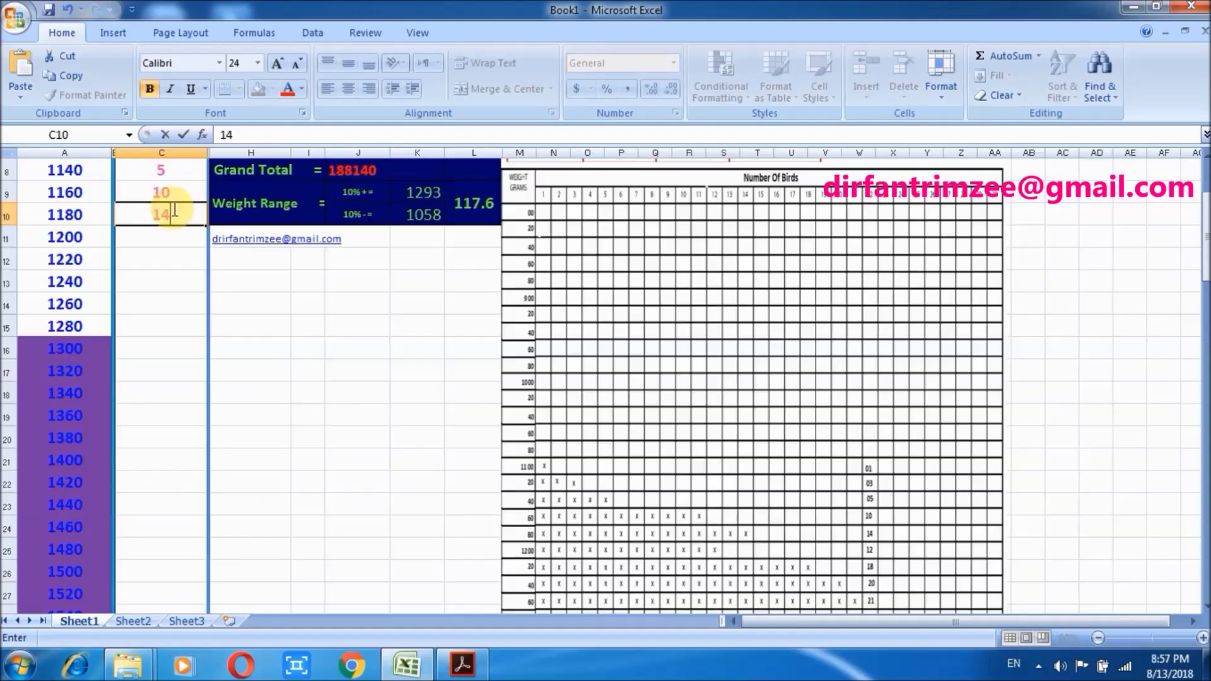
key("Return")
type("12")
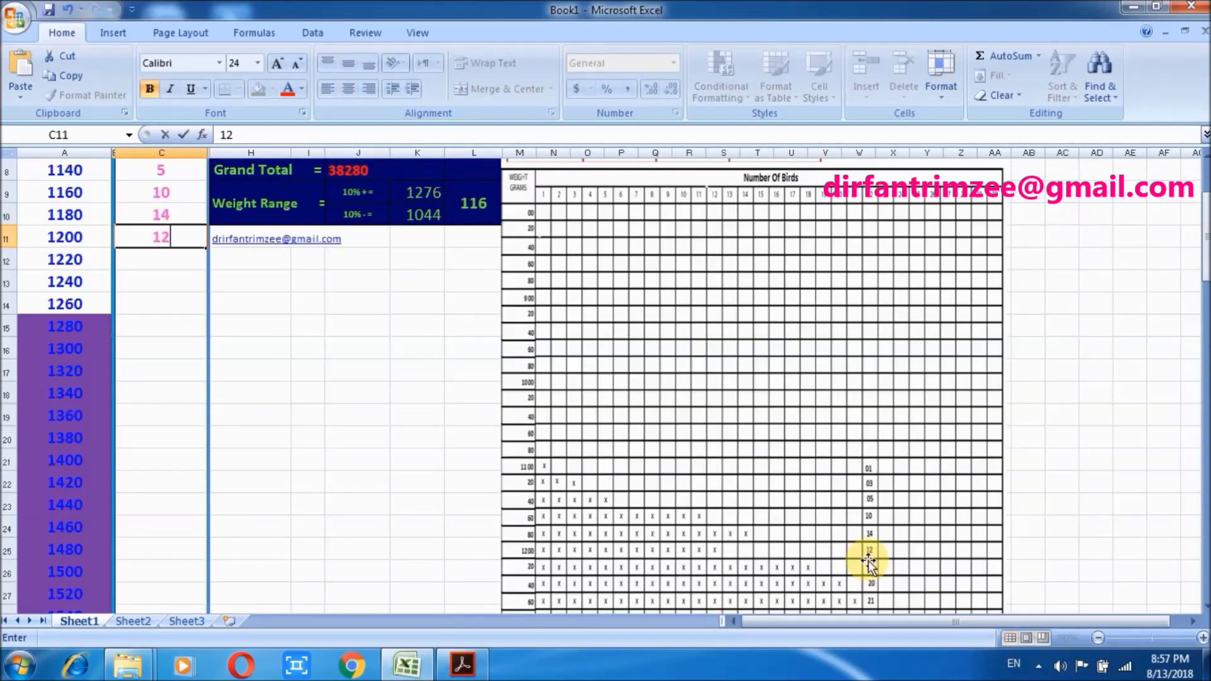
key("Return")
type("18")
key("Return")
type("20")
key("Return")
type("21")
- Enter the remaining counts 12, 11, 07, 05, 04, 03, 02 and 1 for the heavier weight ranges
key("Return")
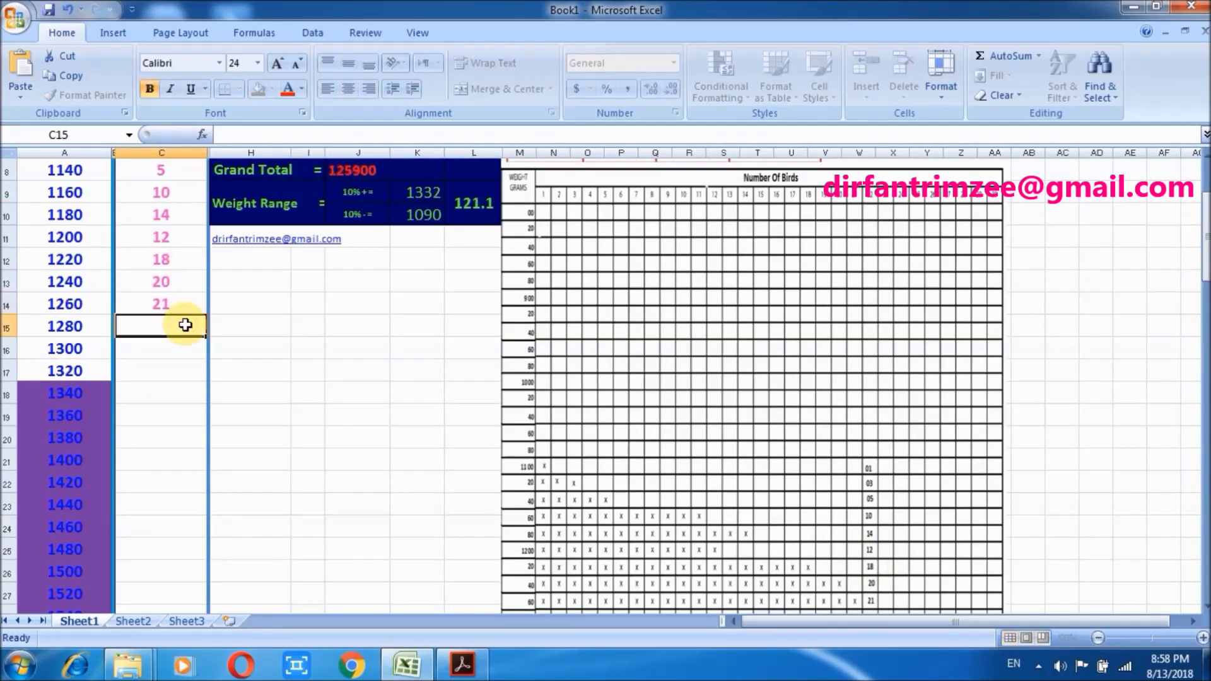
scroll(185, 325, "down", 2)
type("12")
key("Return")
type("11")
key("Return")
type("07")
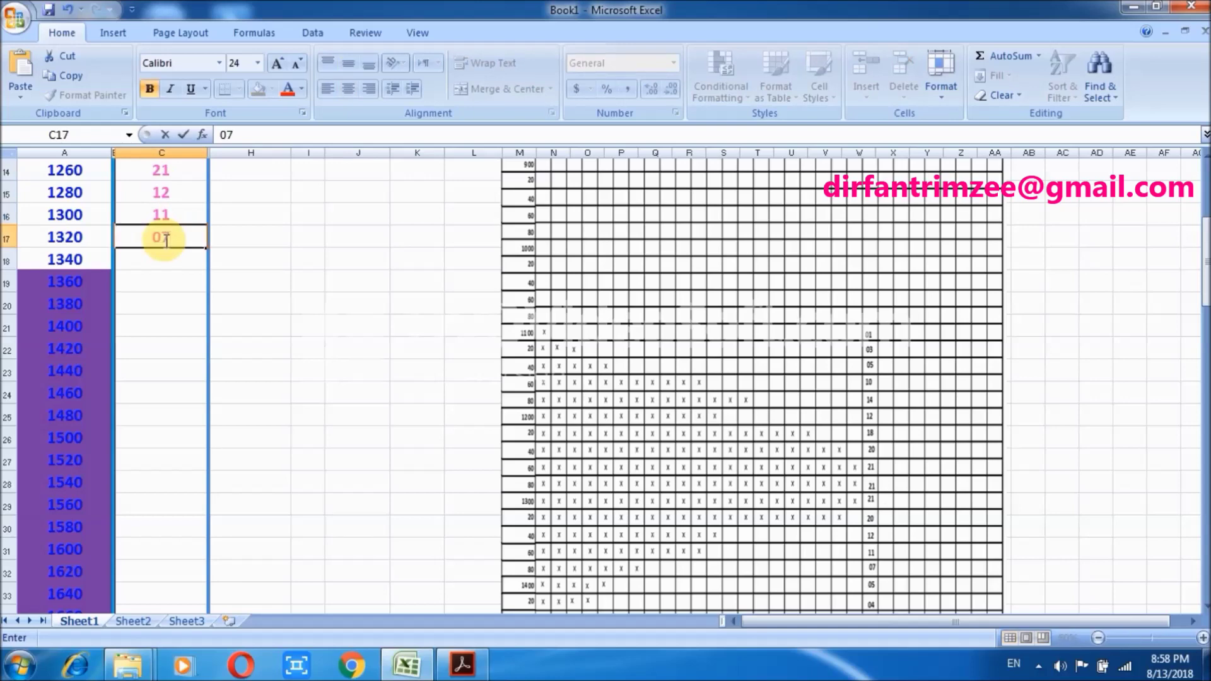
key("Return")
type("05")
key("Return")
type("04")
key("Return")
type("03")
key("Return")
type("02")
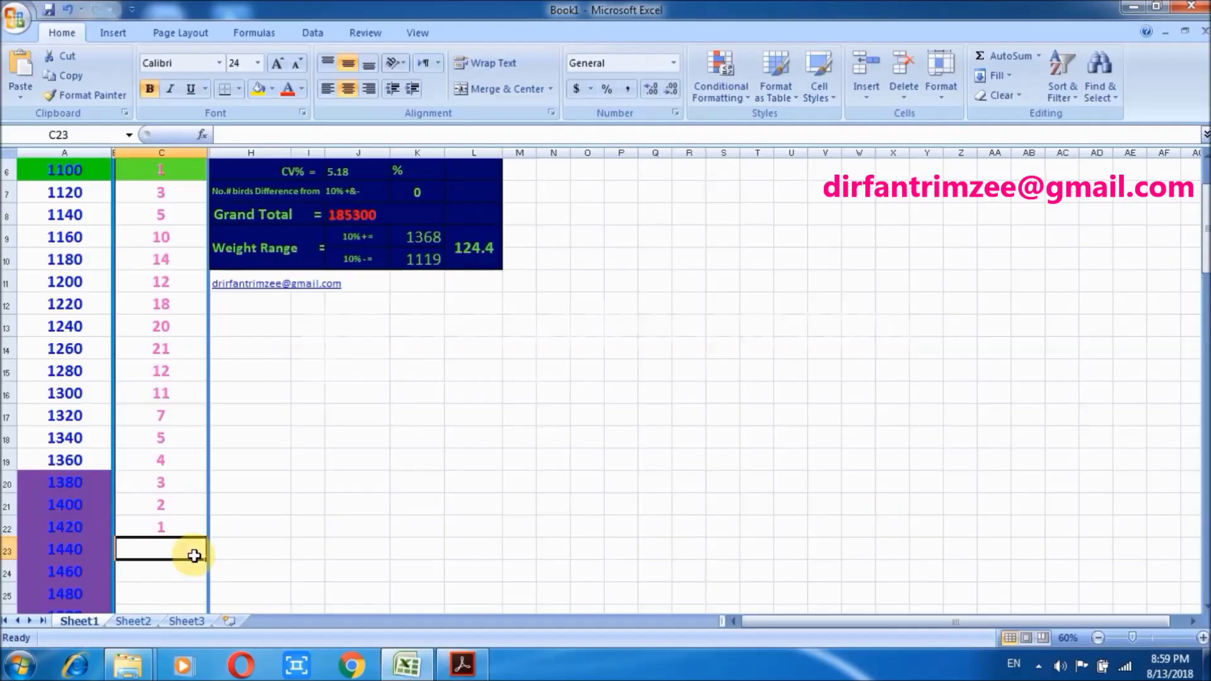
type("1")
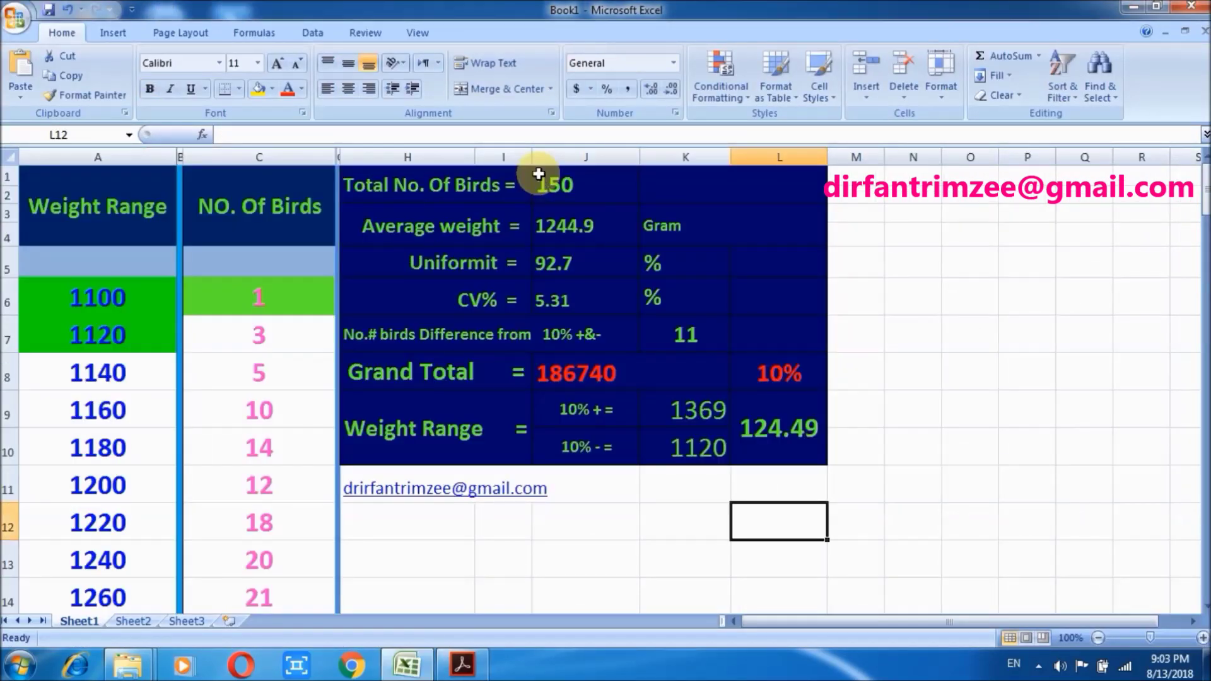
- Inspect the J1, J3 and J5 formulas for total birds, average weight and uniformity, then select H5:J5
left_click(544, 182)
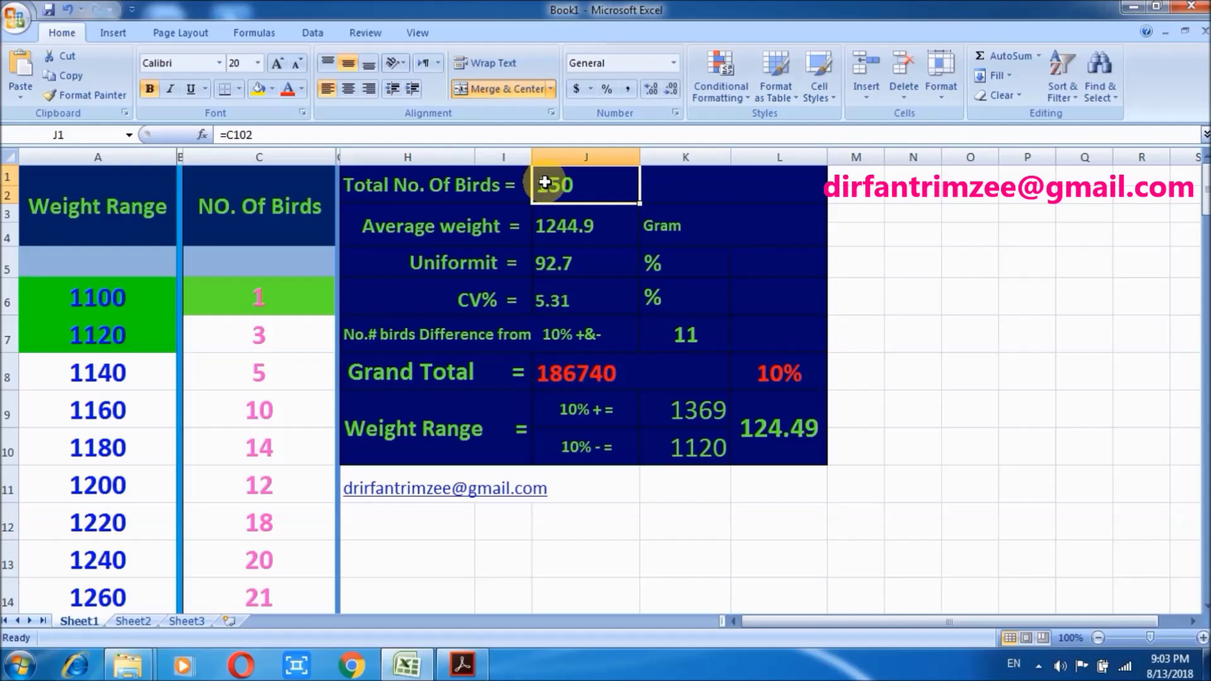
left_click(550, 227)
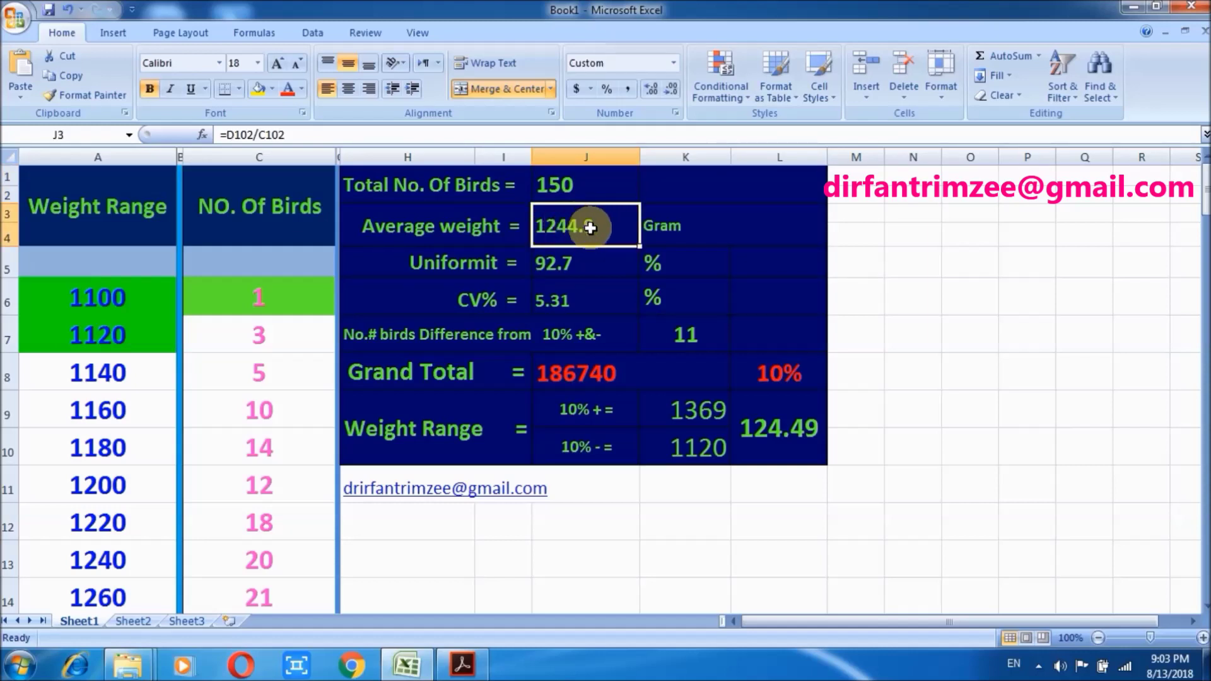
left_click(569, 261)
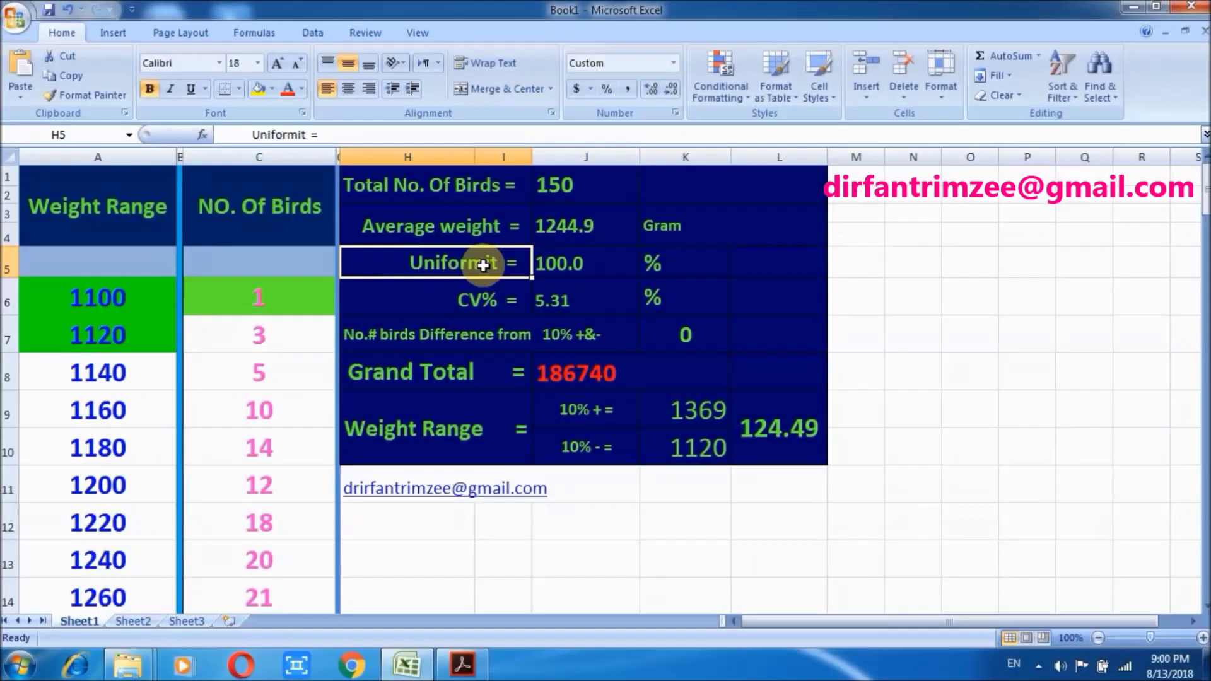
left_click_drag(481, 262, 563, 273)
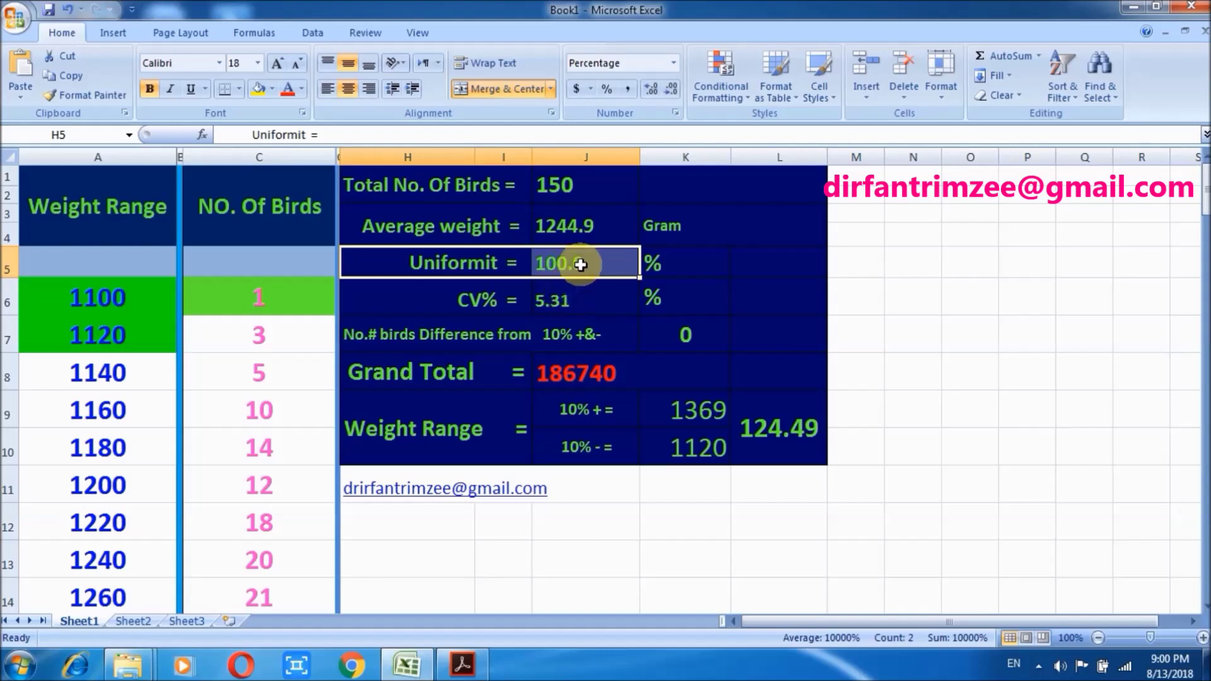
key("Right")
key("Down")
key("Down")
key("Down")
key("Down")
key("Down")
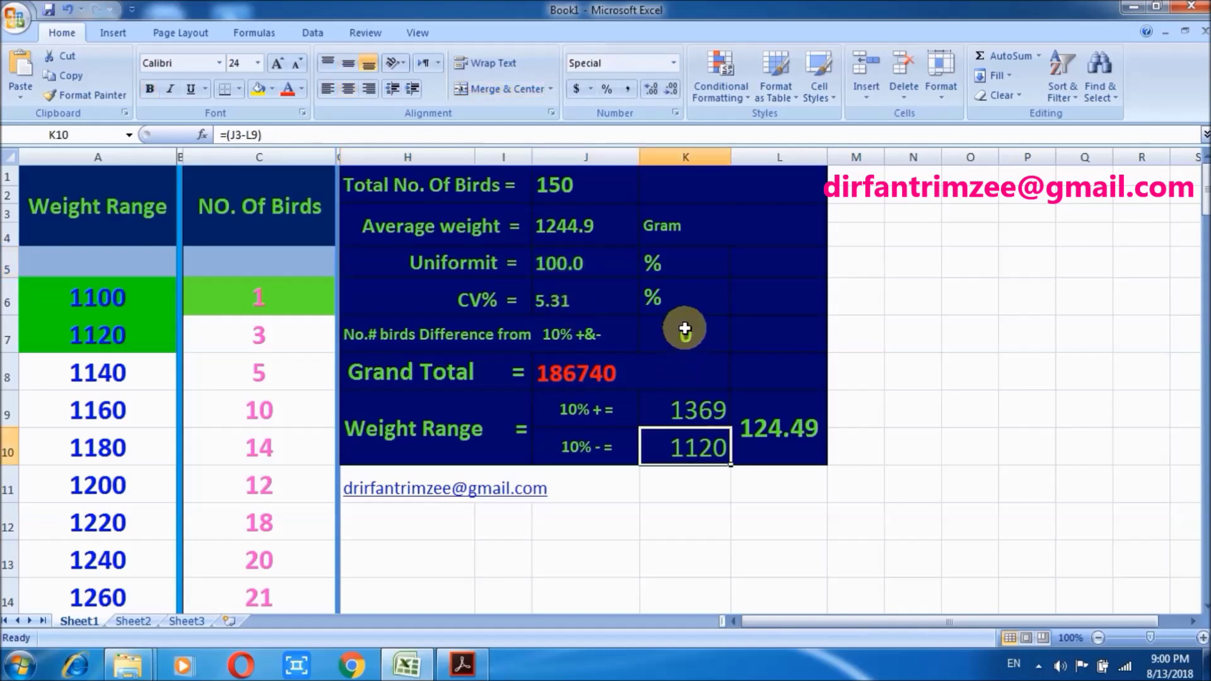
left_click(684, 329)
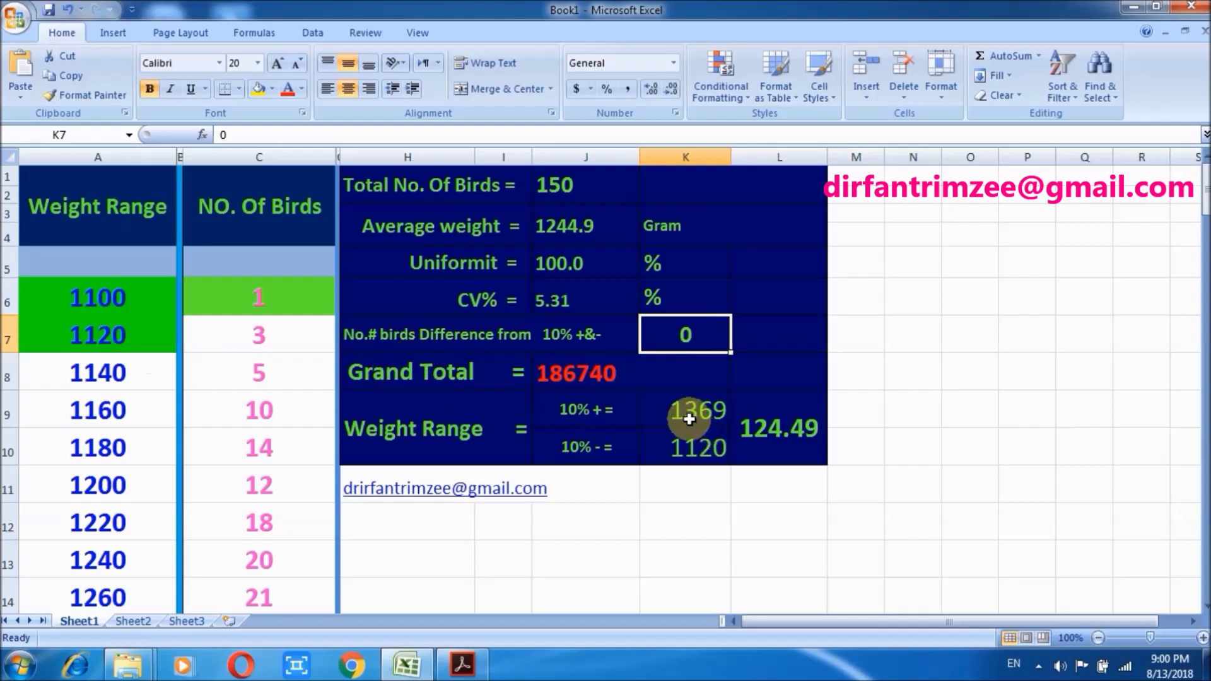
left_click(669, 401)
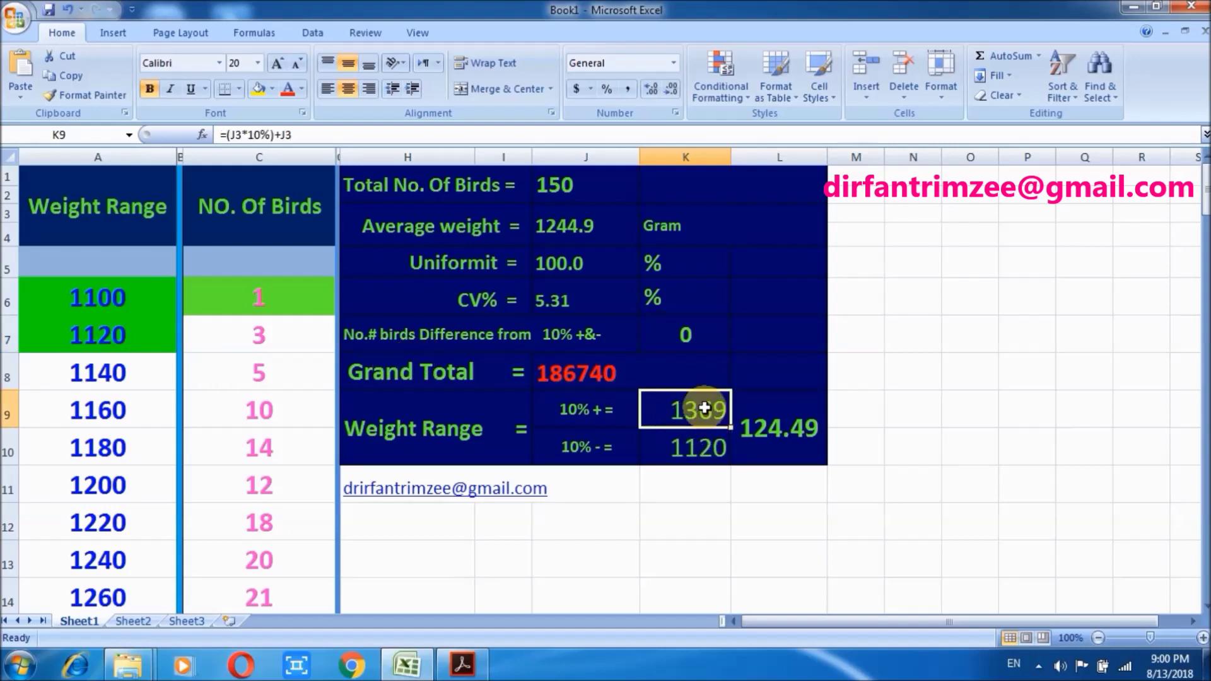
left_click_drag(655, 429, 708, 424)
left_click(706, 412)
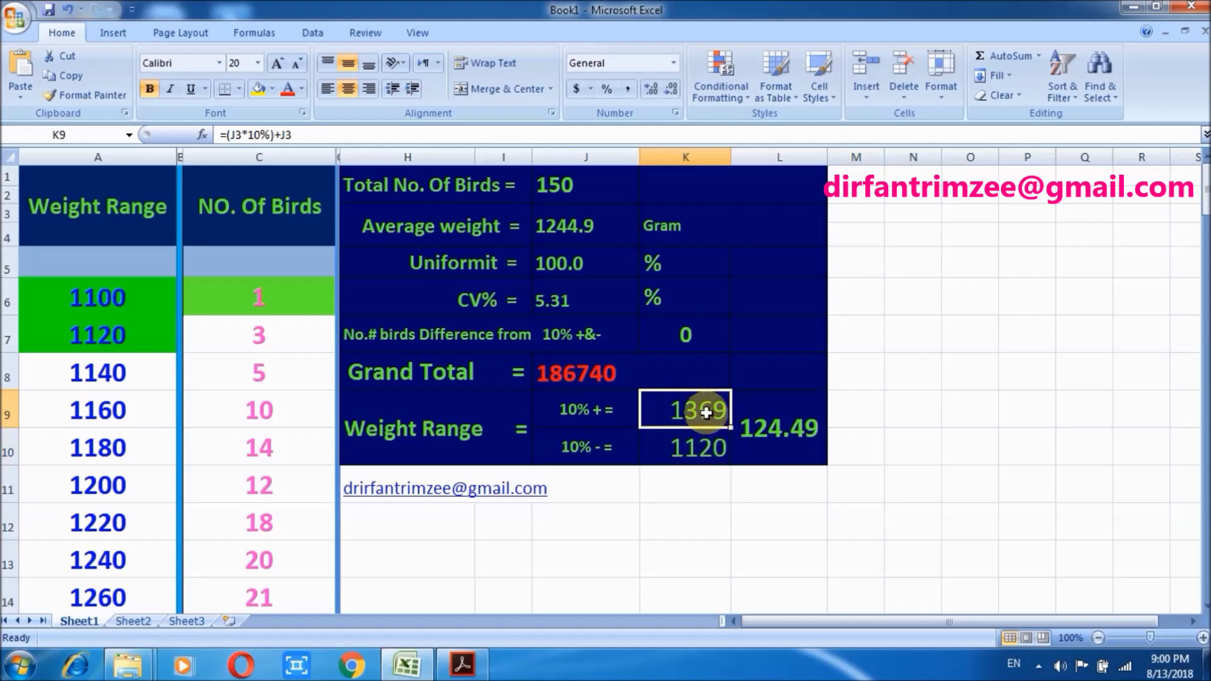
key("Down")
key("Down")
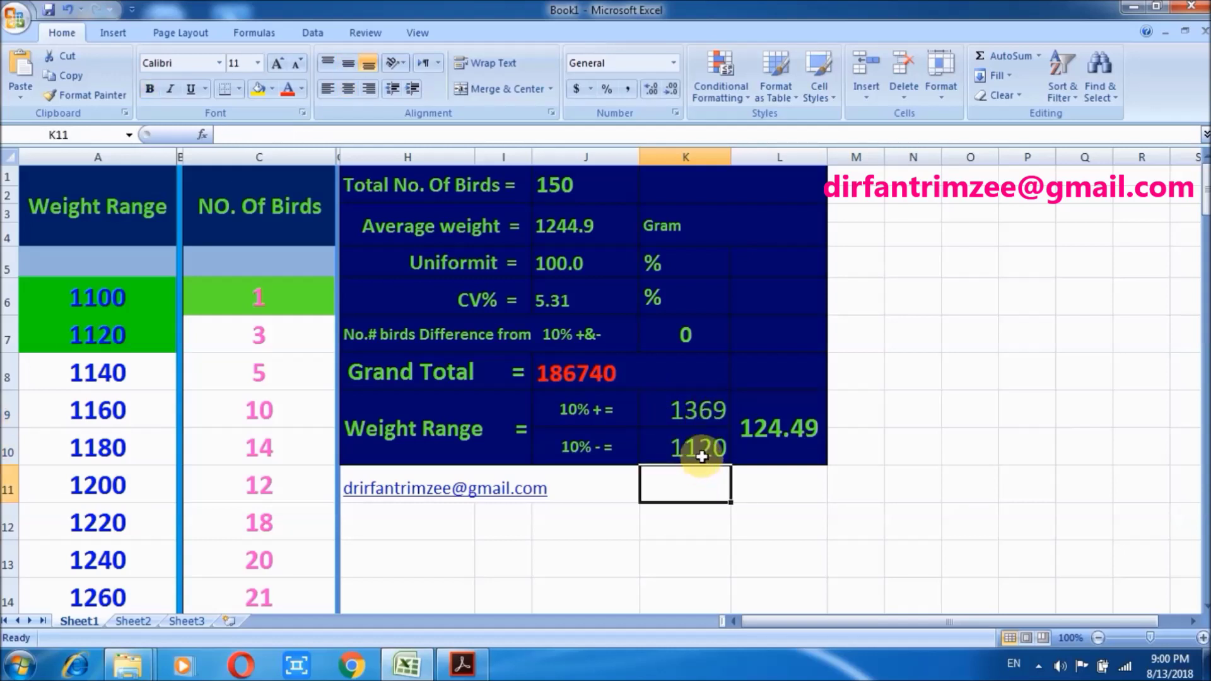
left_click(701, 446)
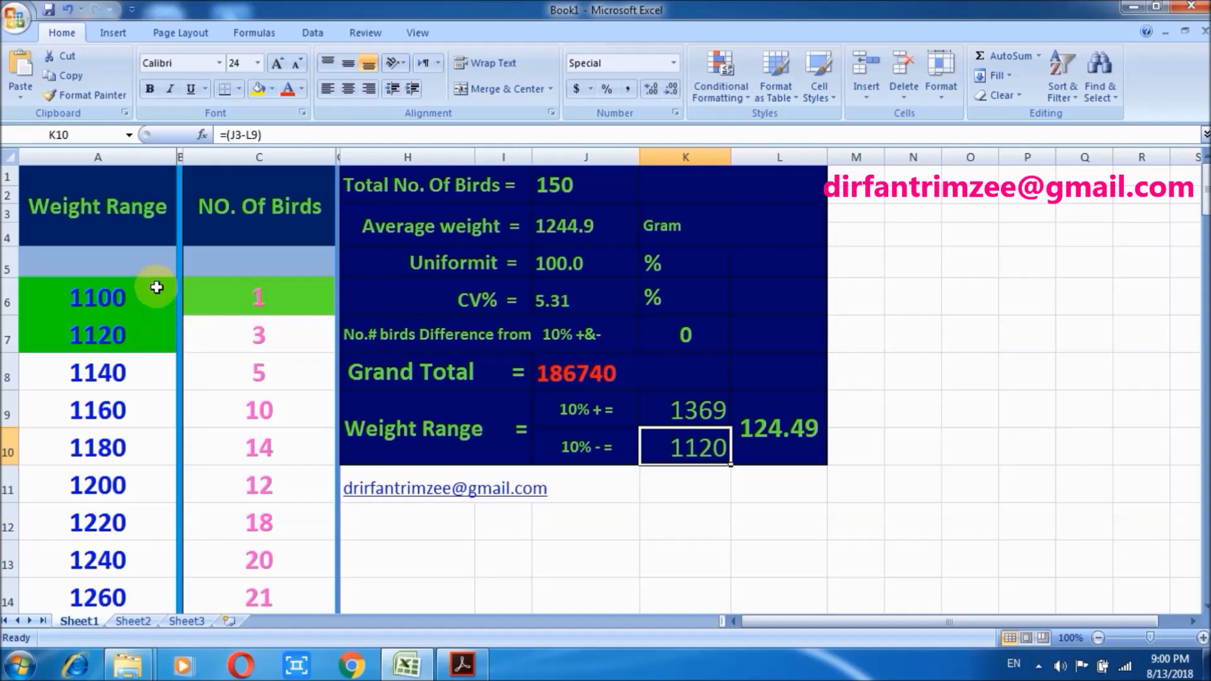
left_click(148, 379)
left_click_drag(149, 379, 150, 332)
left_click(150, 331)
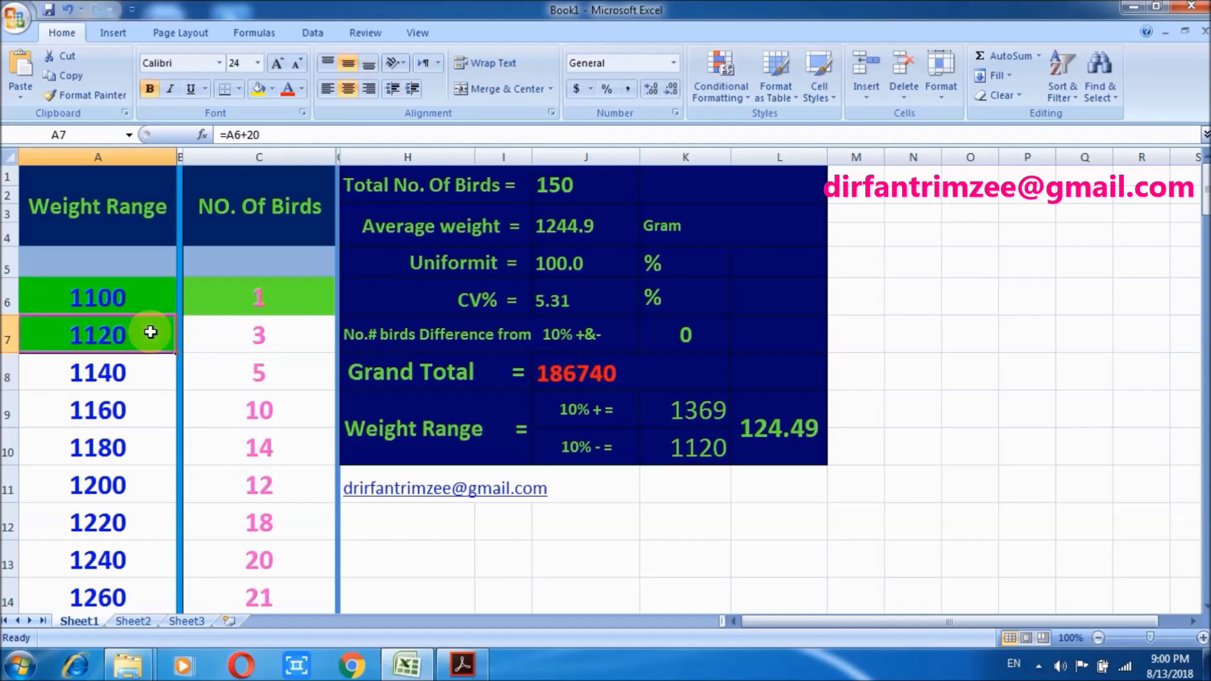
left_click(154, 297)
left_click(152, 333)
left_click(278, 290)
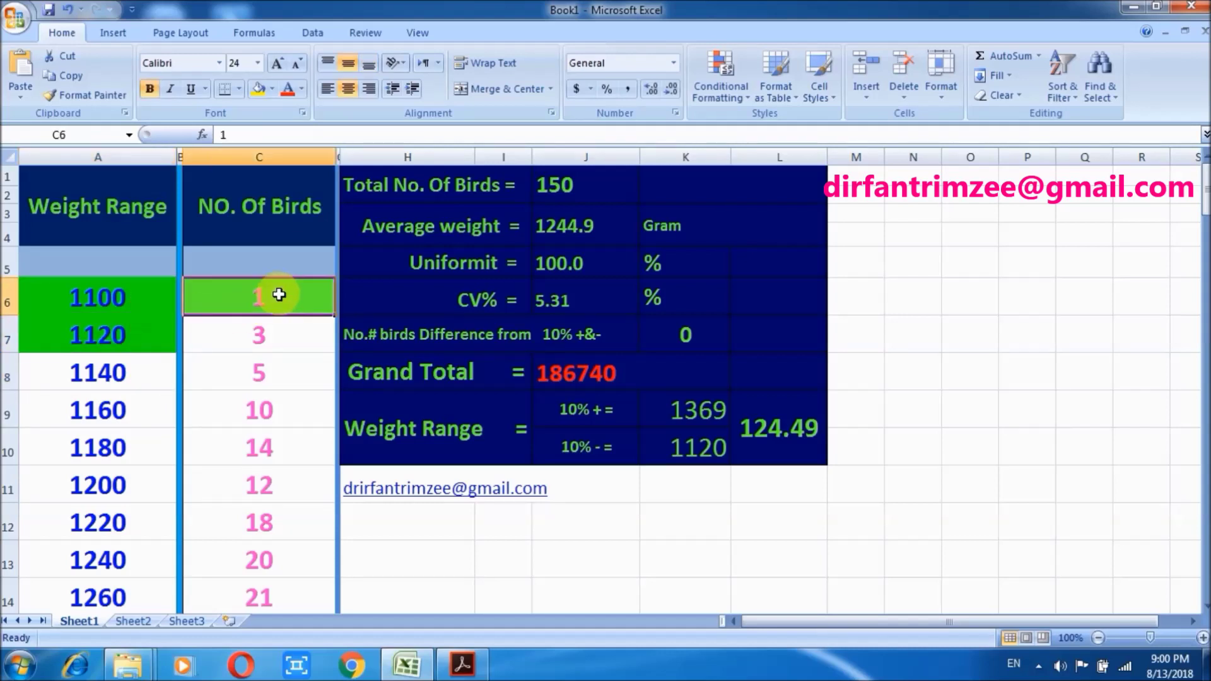
left_click(279, 336)
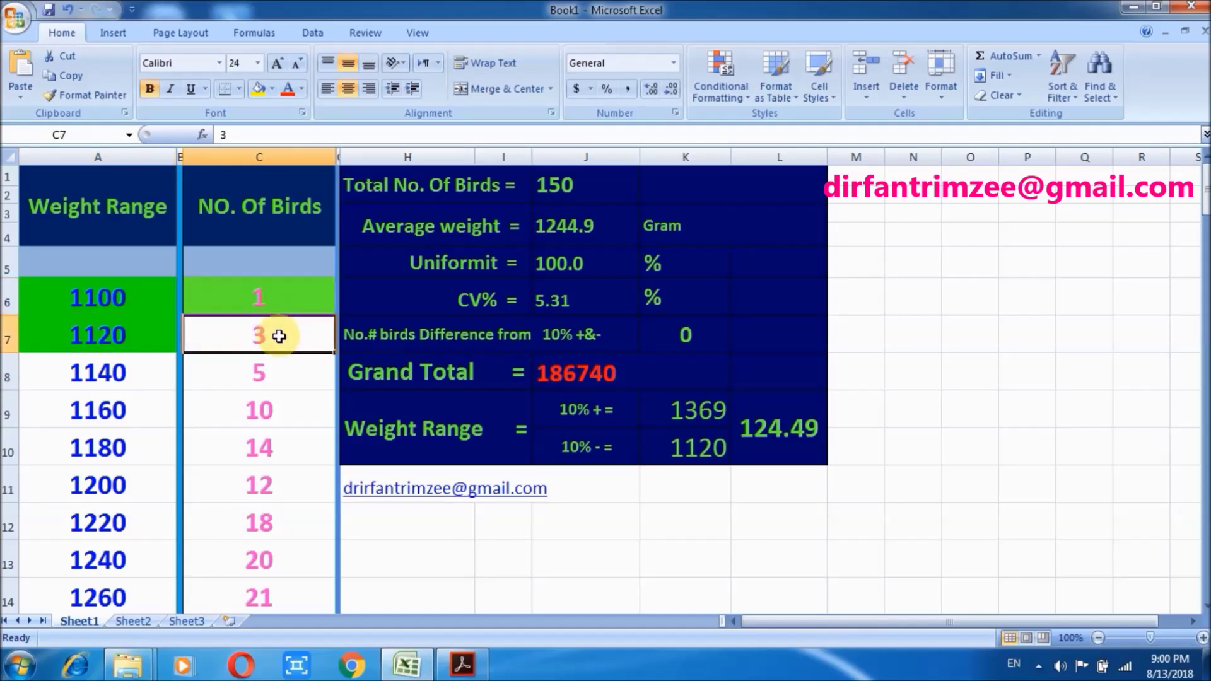
left_click(682, 410)
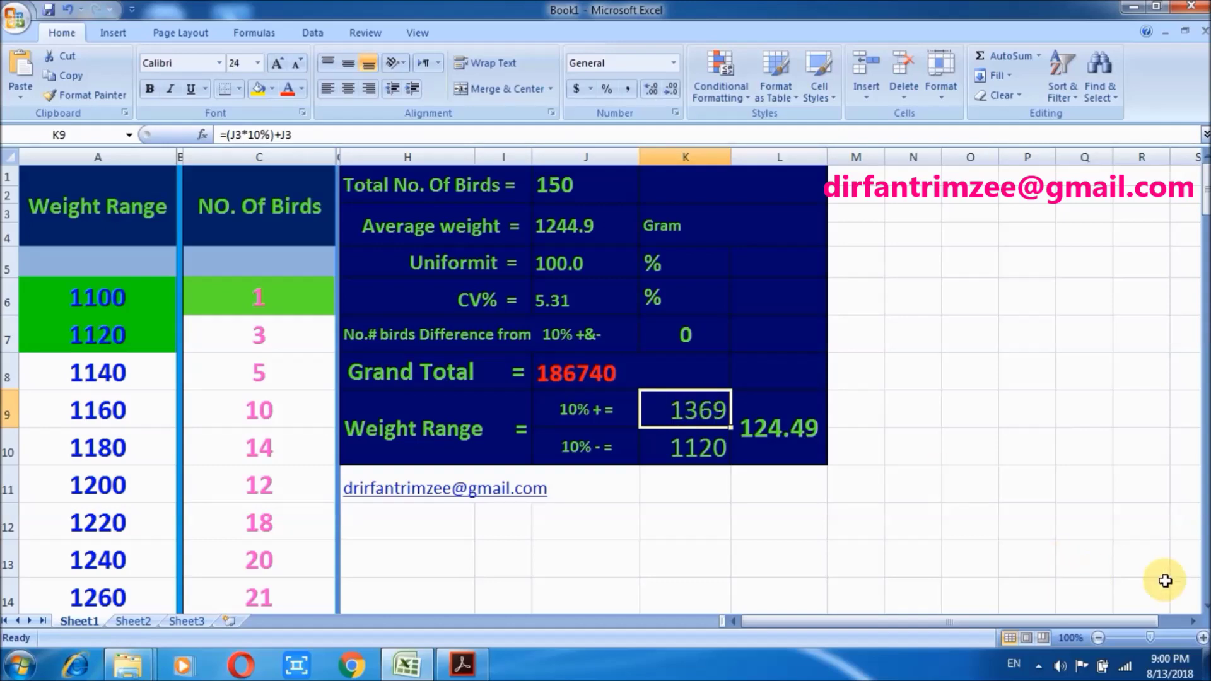
scroll(1201, 612, "down", 4)
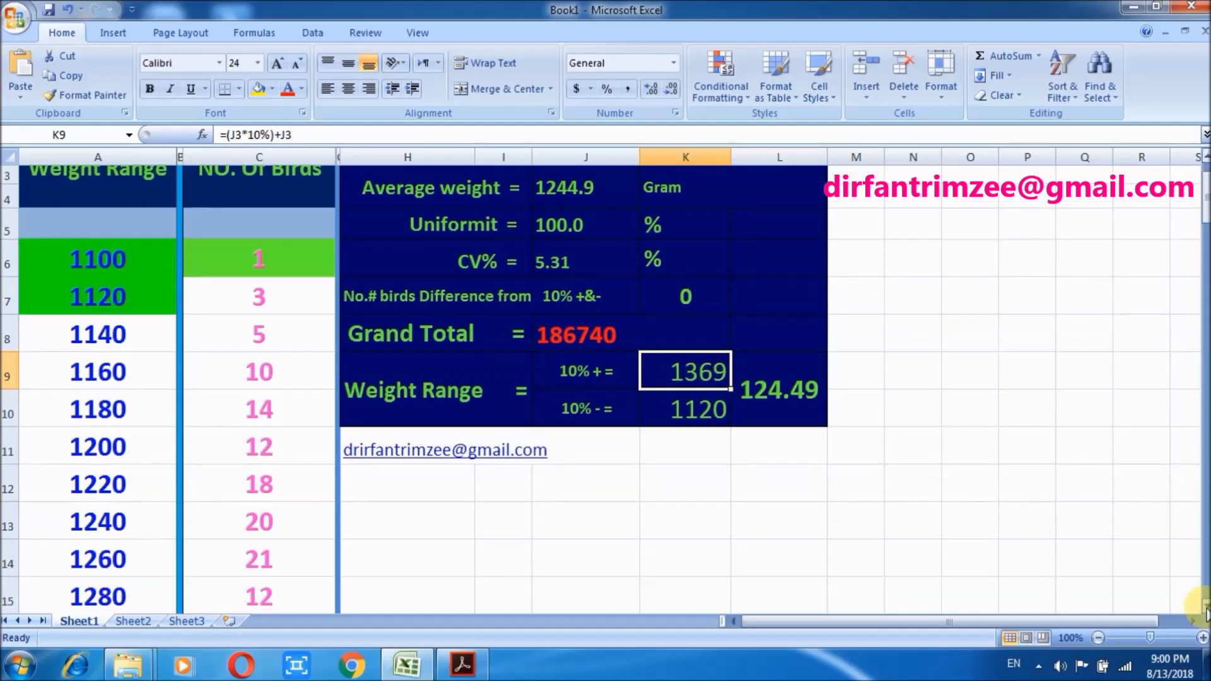
- Select weights 1380–1440 in A20:A23 and tally their bird counts above the +10% limit
left_click(262, 403)
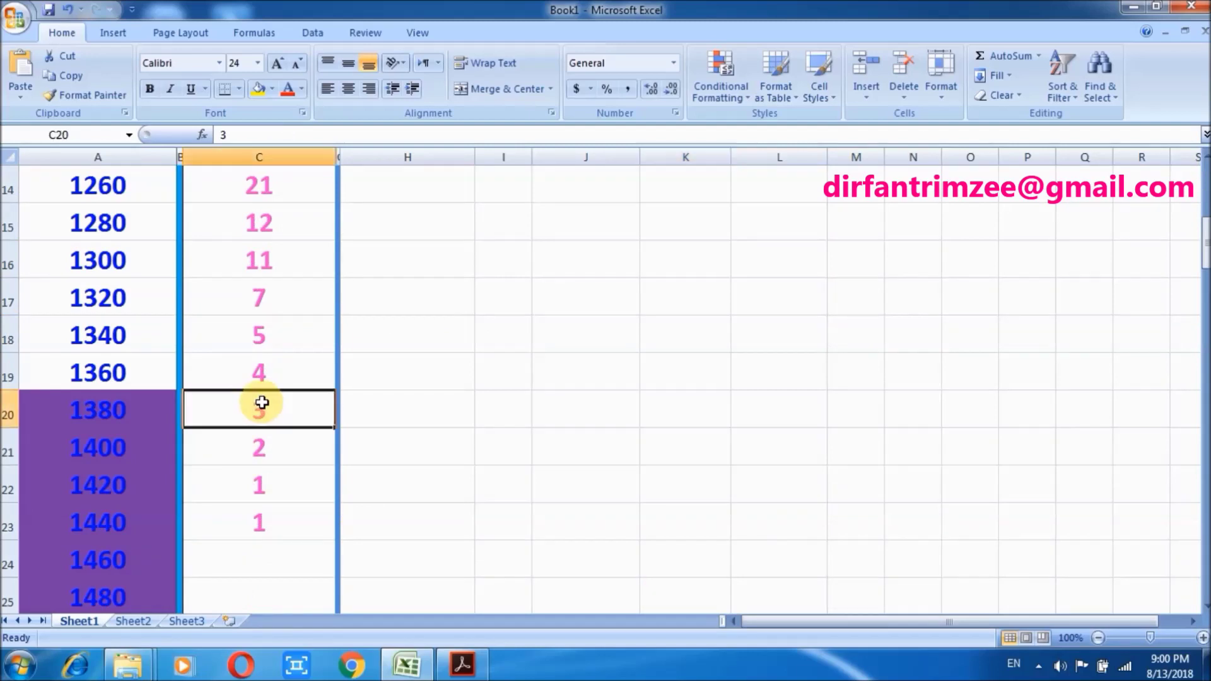
left_click(106, 399)
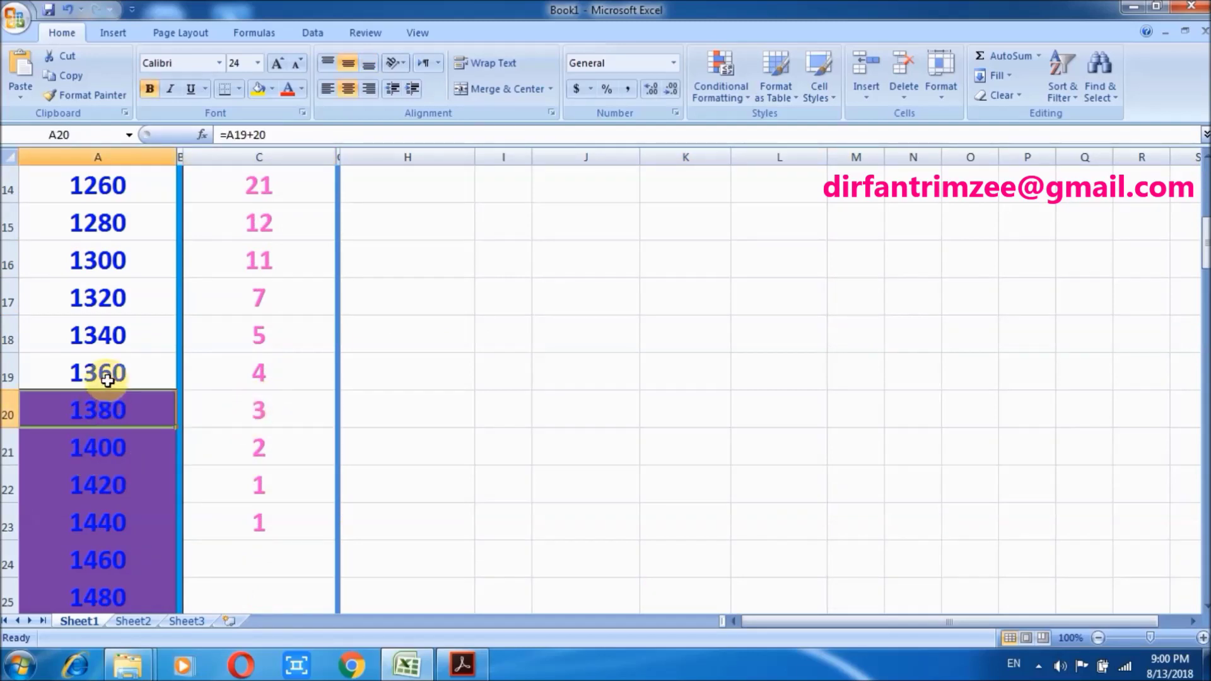
left_click(107, 381)
left_click(119, 416)
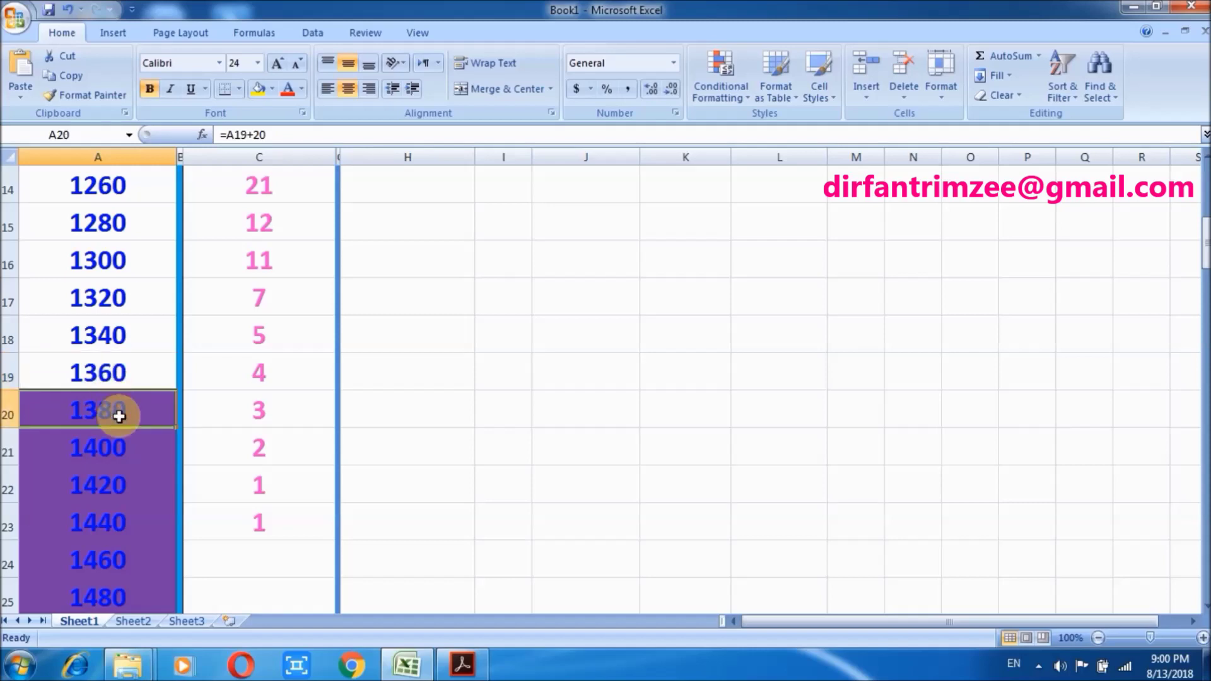
left_click_drag(119, 416, 127, 528)
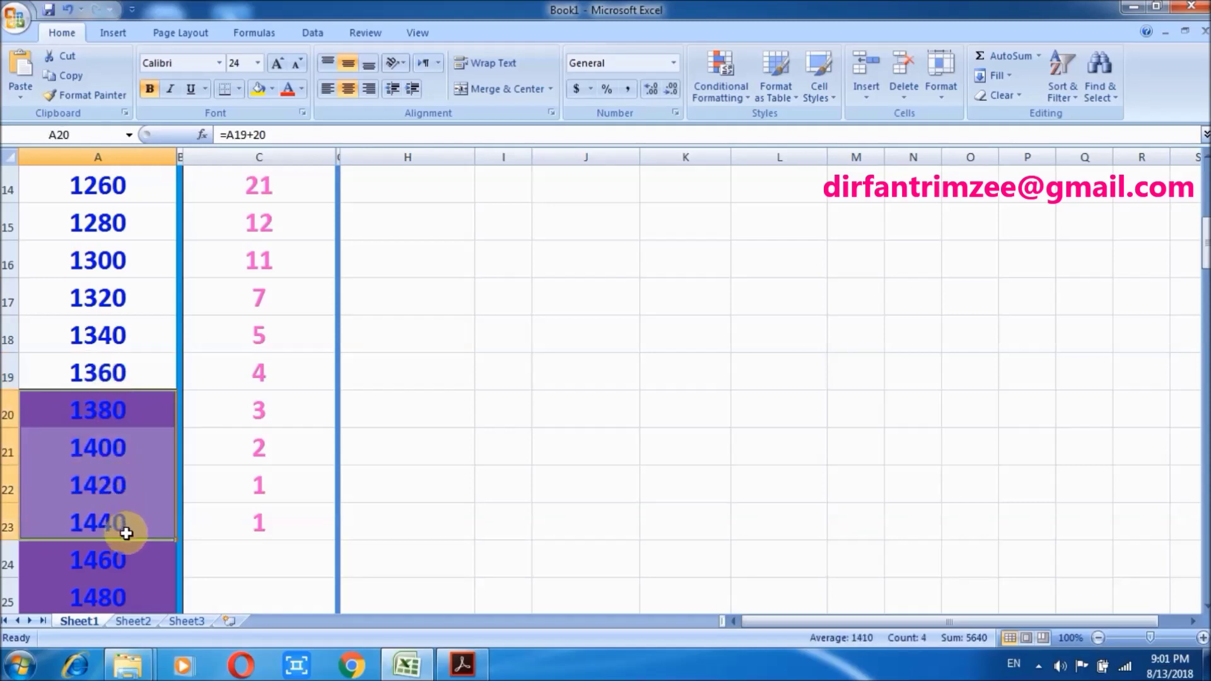
left_click(250, 414)
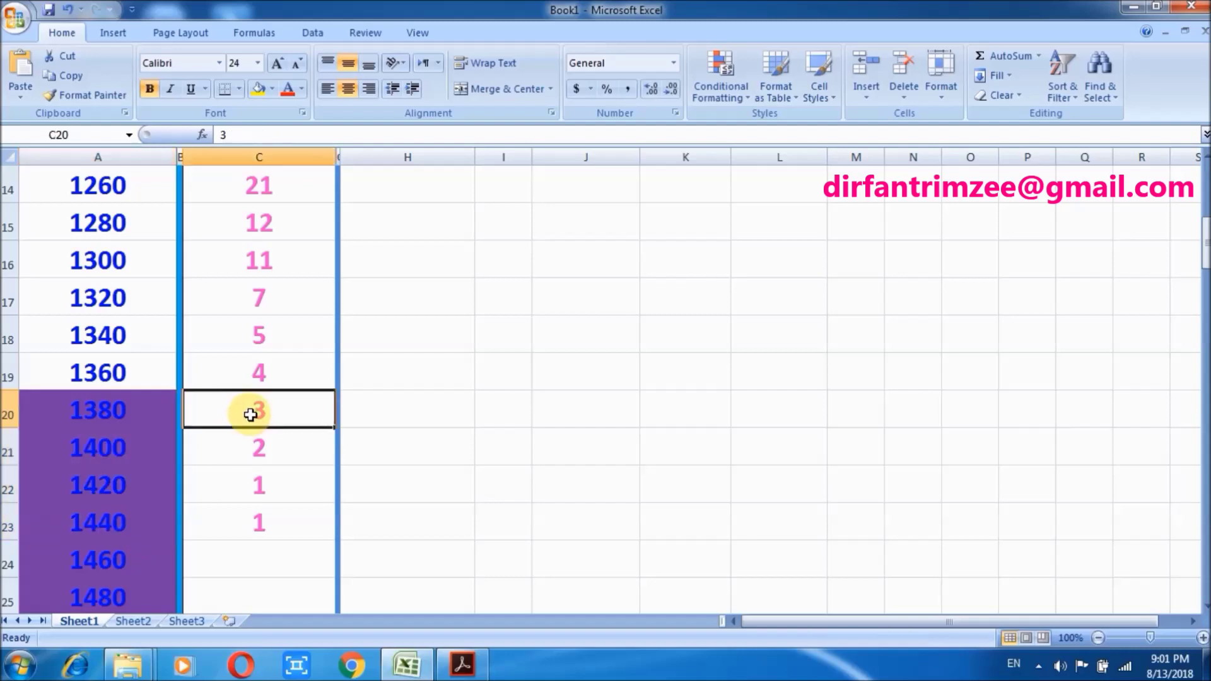
left_click(262, 459)
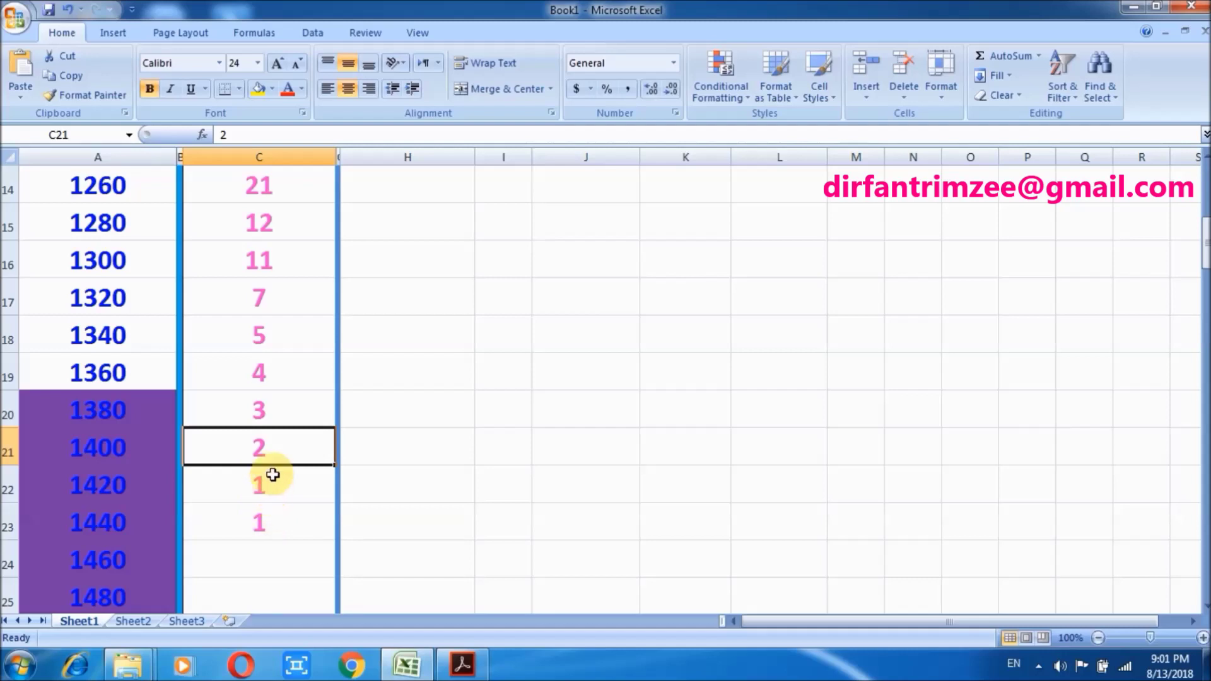
left_click(295, 417)
left_click(271, 522)
- Add the 1 bird at 1100 and 3 at 1120 below the limit, typing 11 in K7
scroll(273, 272, "up", 4)
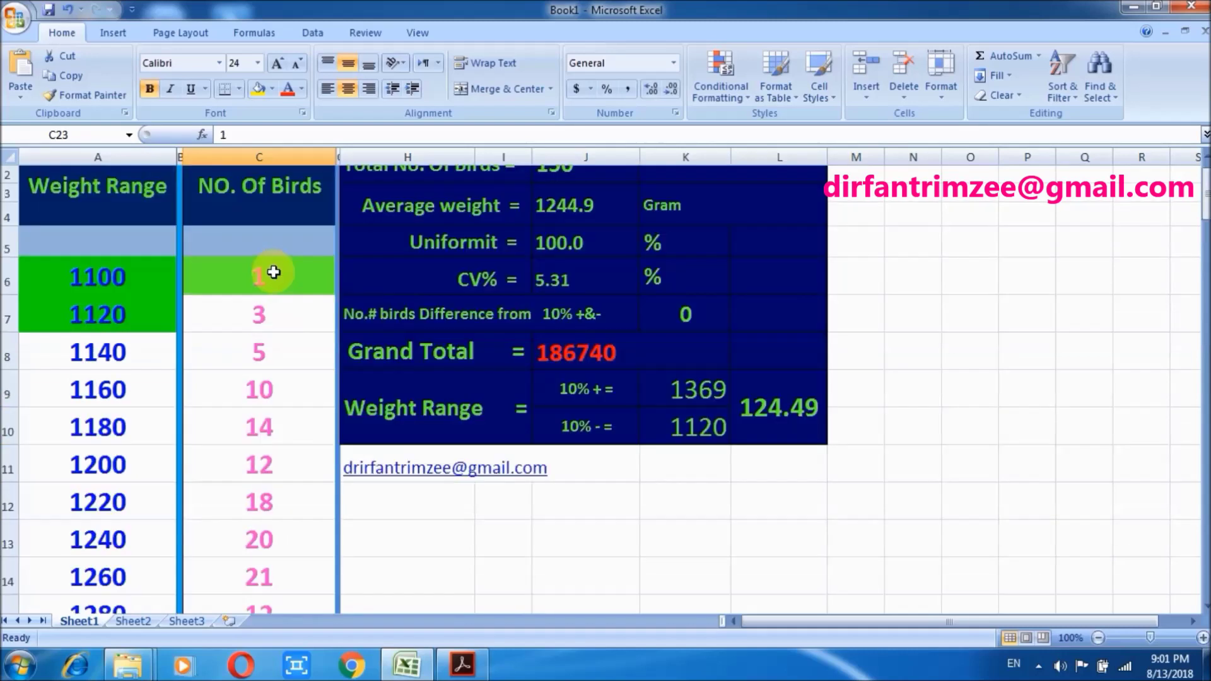
left_click(273, 272)
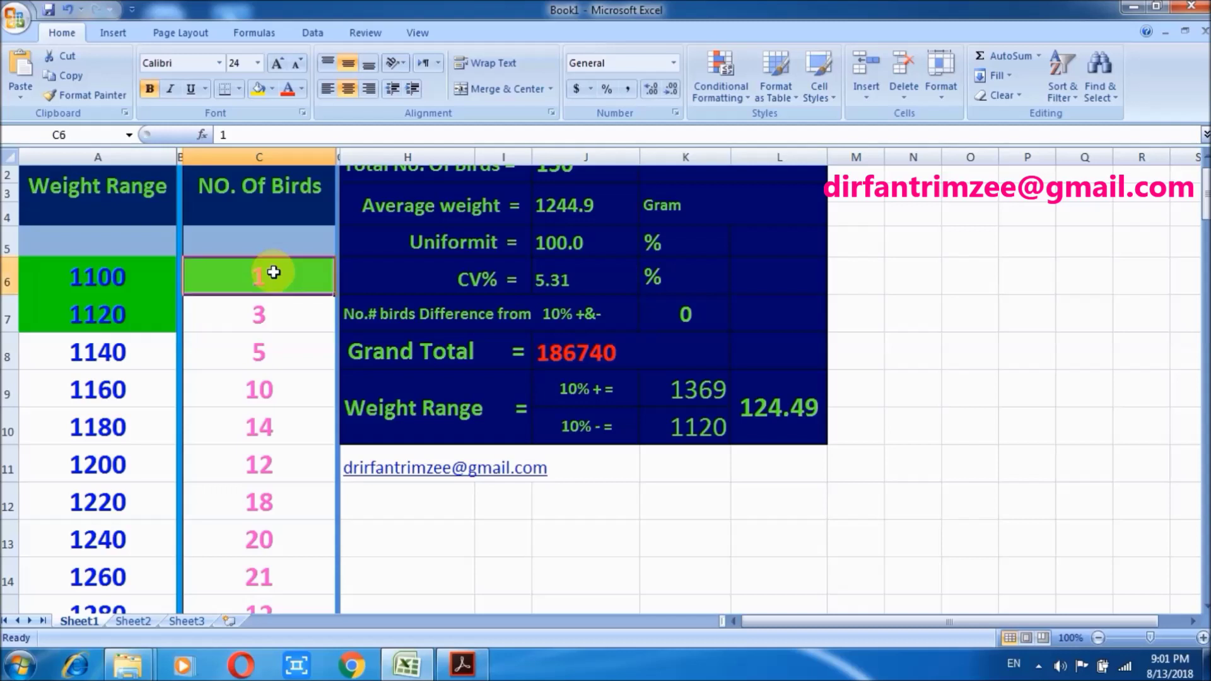
left_click(265, 309)
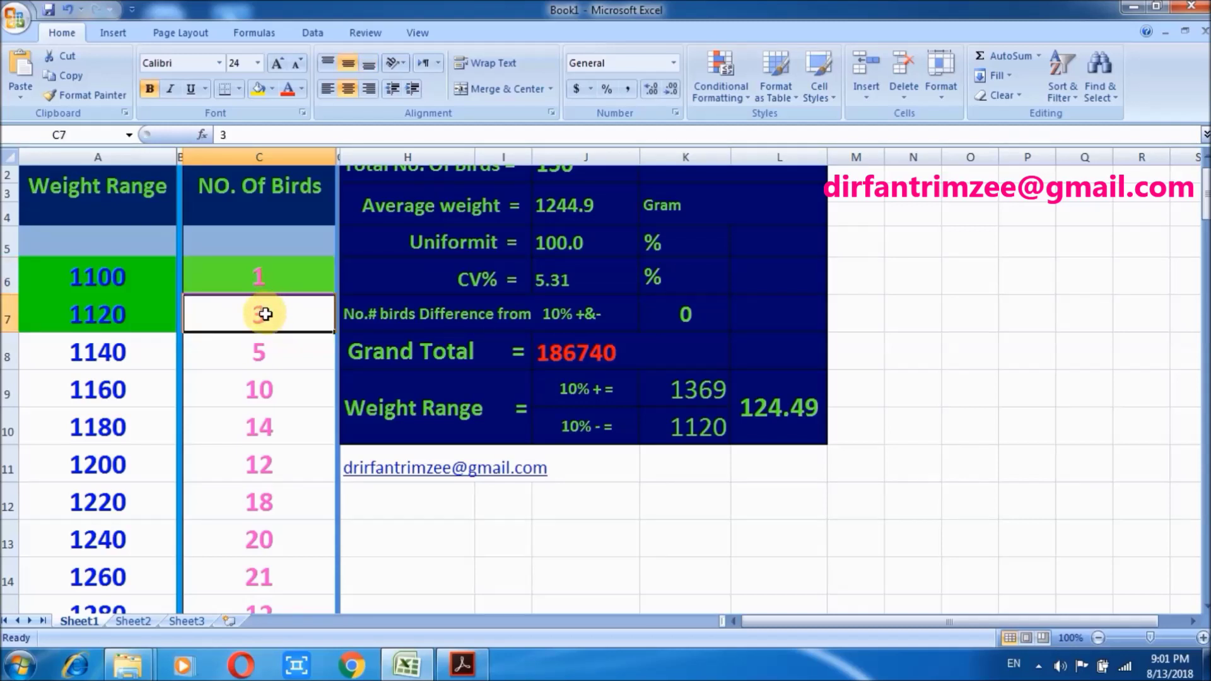
left_click(687, 314)
type("10")
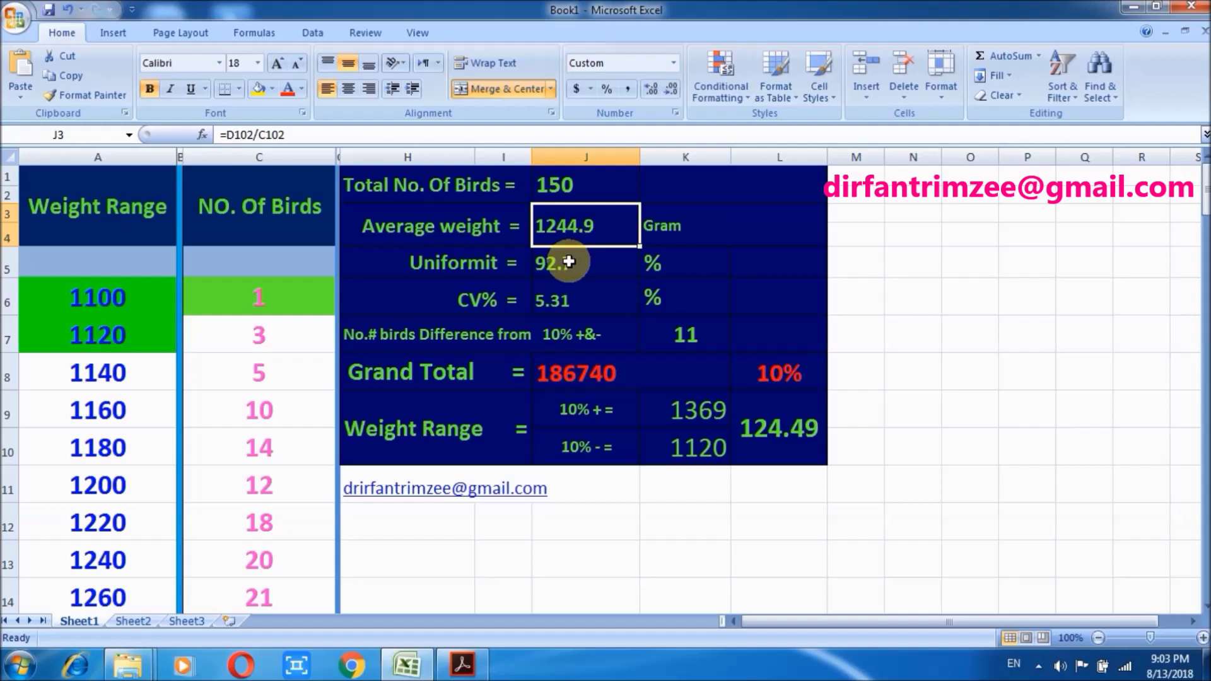
- Verify the J5 uniformity formula =((J1-K7)*100)/J1 and select the results table H1:L10
left_click(569, 262)
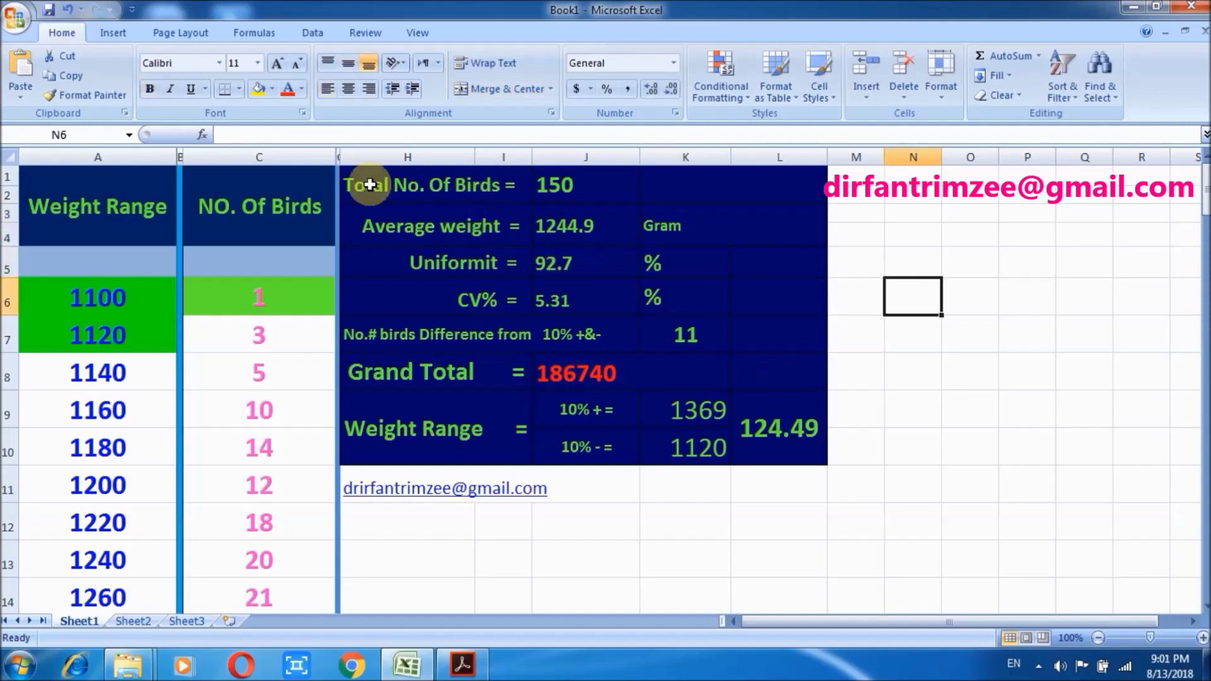
left_click_drag(356, 184, 595, 419)
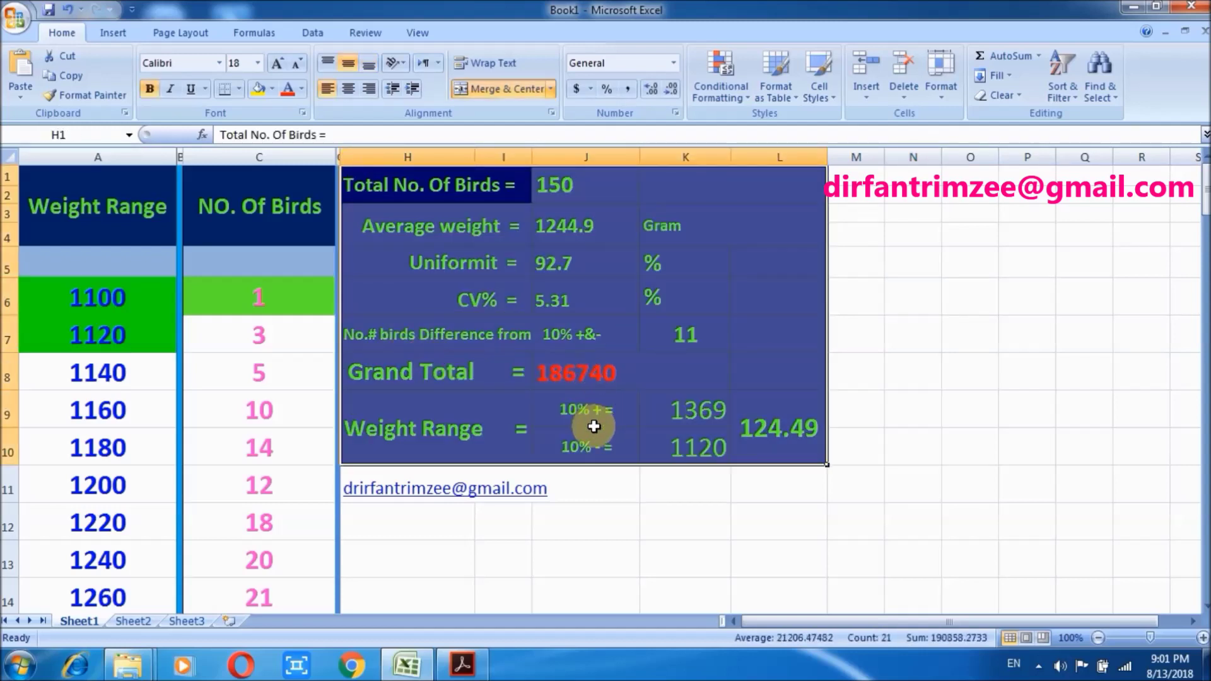
left_click(696, 512)
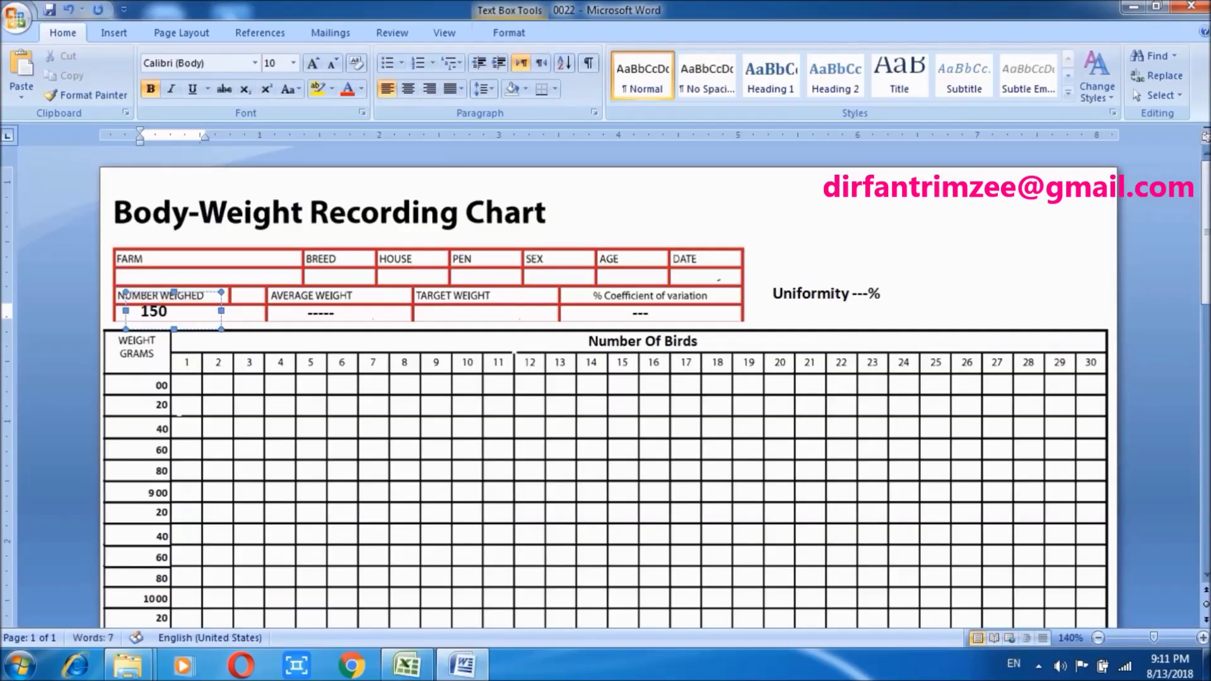
- Select the Average Weight text box and delete its dashes, leaving the field blank
double_click(318, 313)
key("Delete")
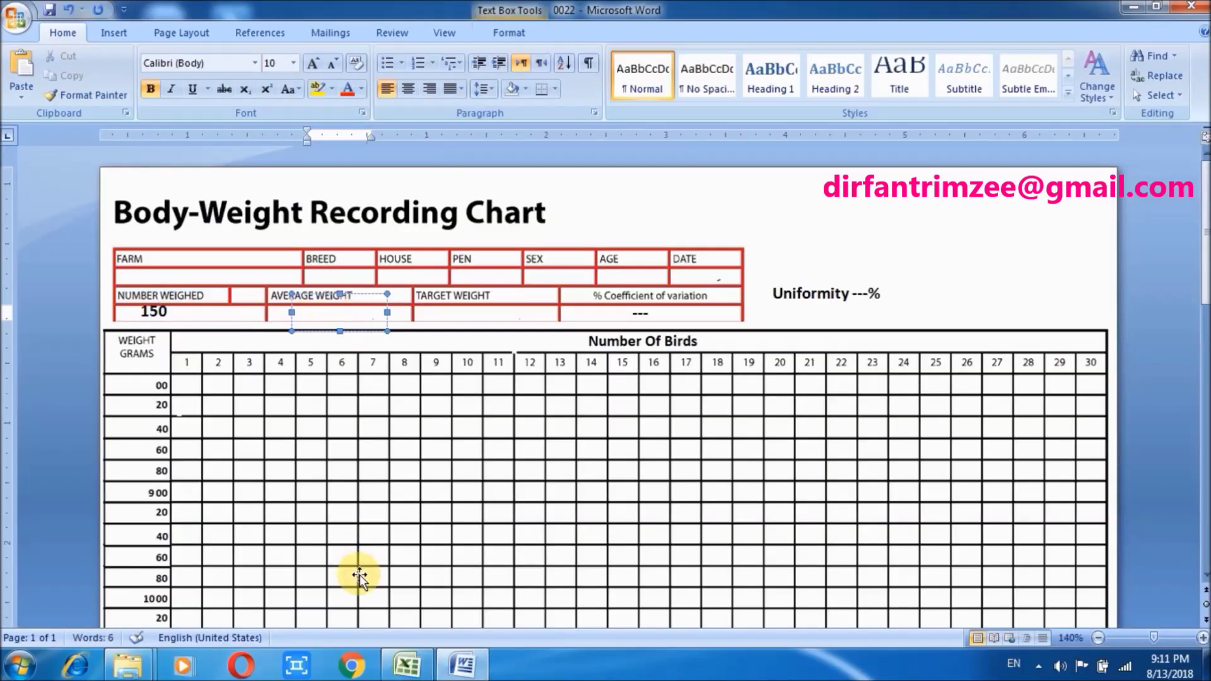